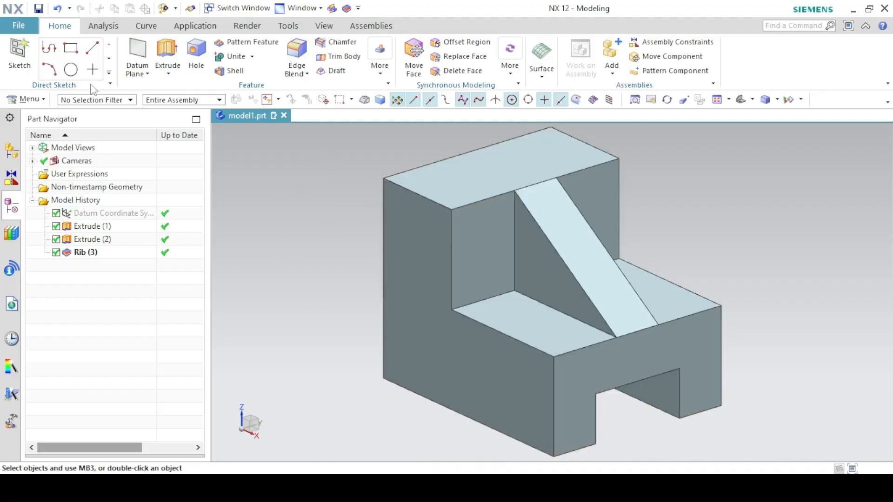
# - Set faces as the top selection priority
pyautogui.click(30, 100)
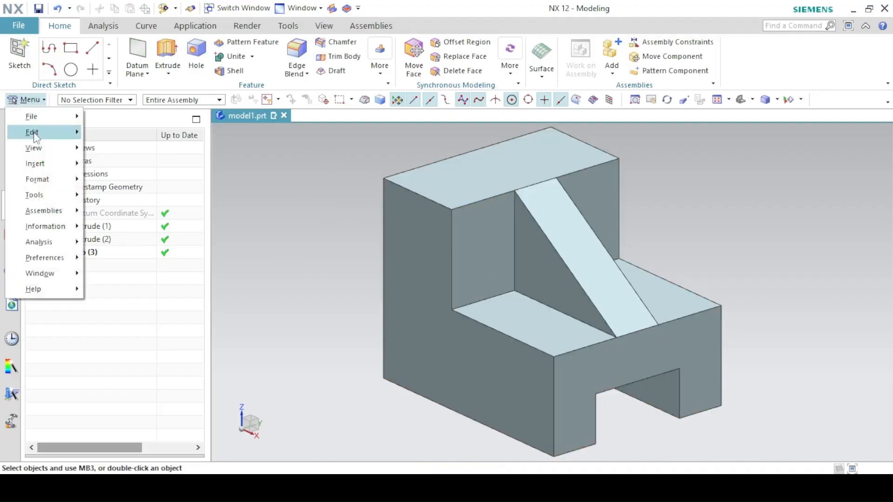
pyautogui.moveTo(32, 134)
pyautogui.moveTo(119, 185)
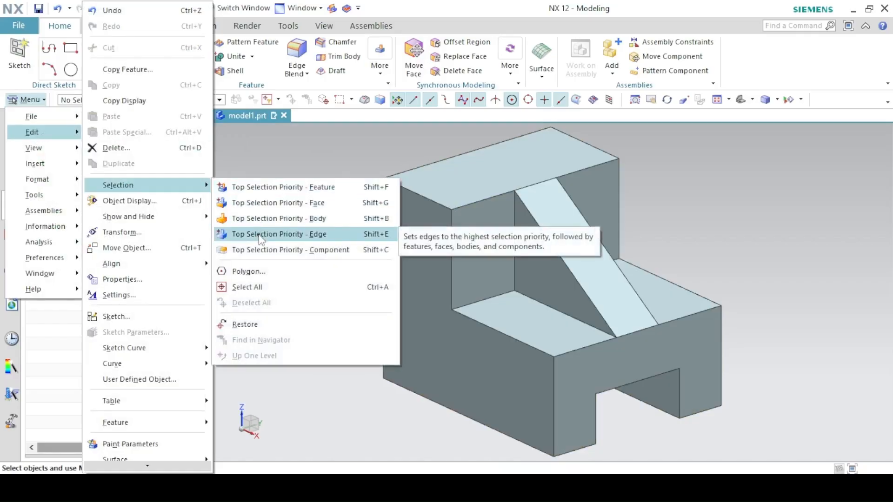
pyautogui.click(266, 204)
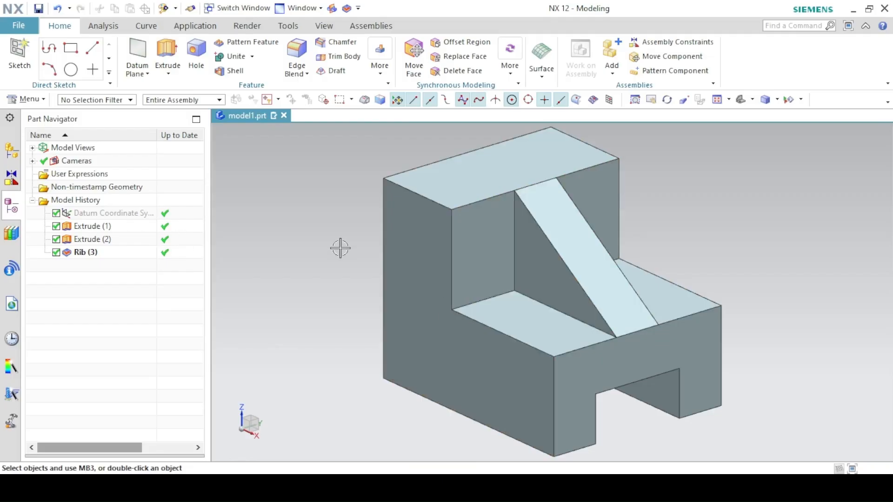
# - Highlight the L-shaped side face and the rib's triangular side to examine the front view surfaces, then clear the selection
pyautogui.click(407, 295)
pyautogui.click(525, 279)
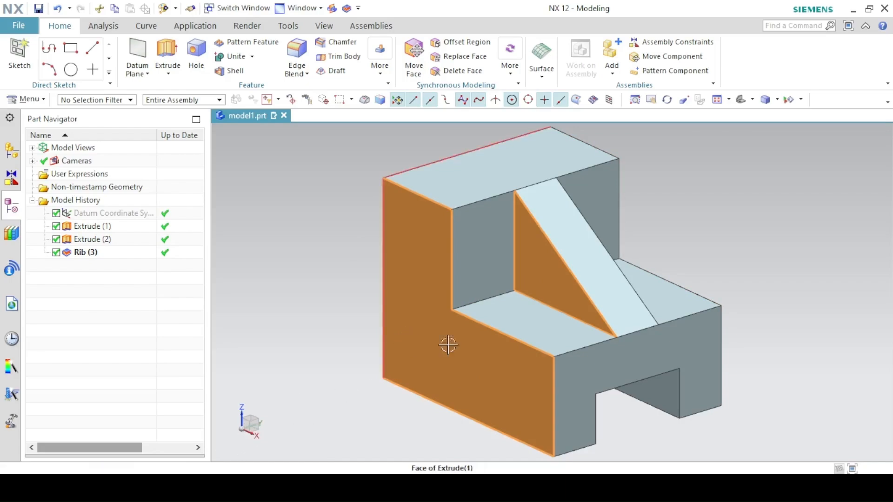
pyautogui.press('Escape')
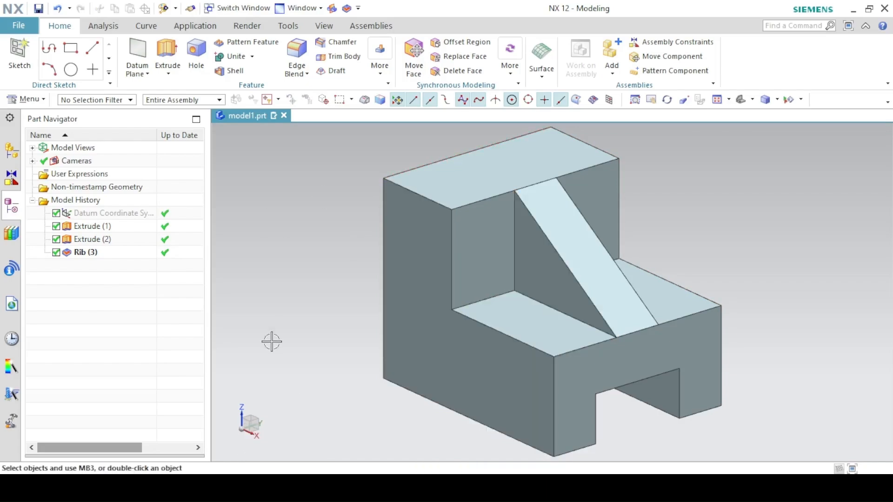
# - Highlight the top face, the rib's sloped face and both lower step faces, and examine them from above
pyautogui.click(456, 179)
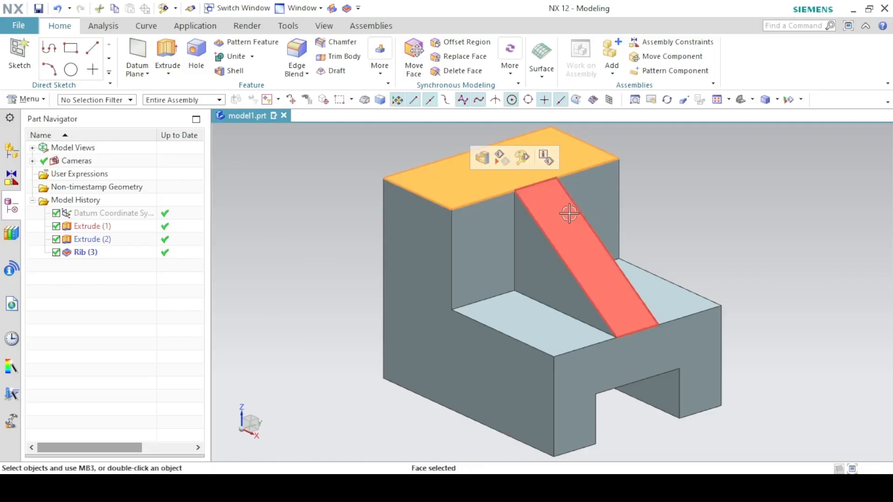
pyautogui.click(592, 241)
pyautogui.click(651, 279)
pyautogui.click(536, 314)
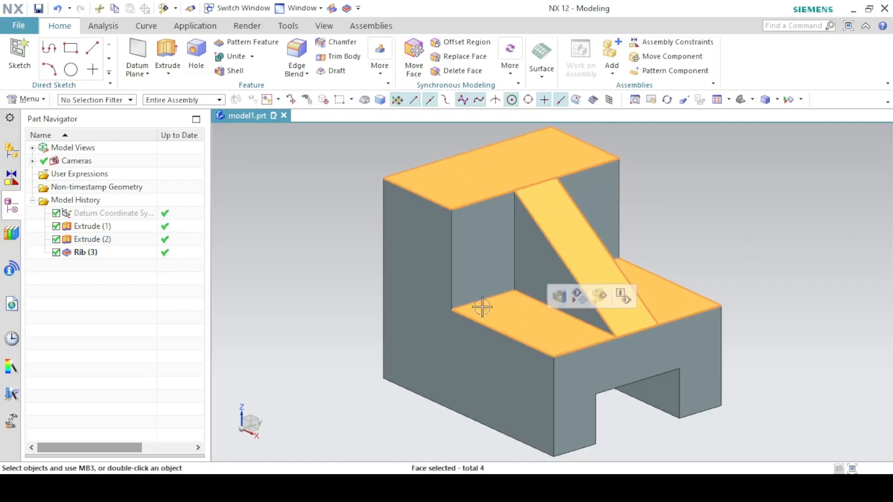
pyautogui.moveTo(438, 299); pyautogui.dragTo(452, 349, button='middle')
pyautogui.click(740, 100)
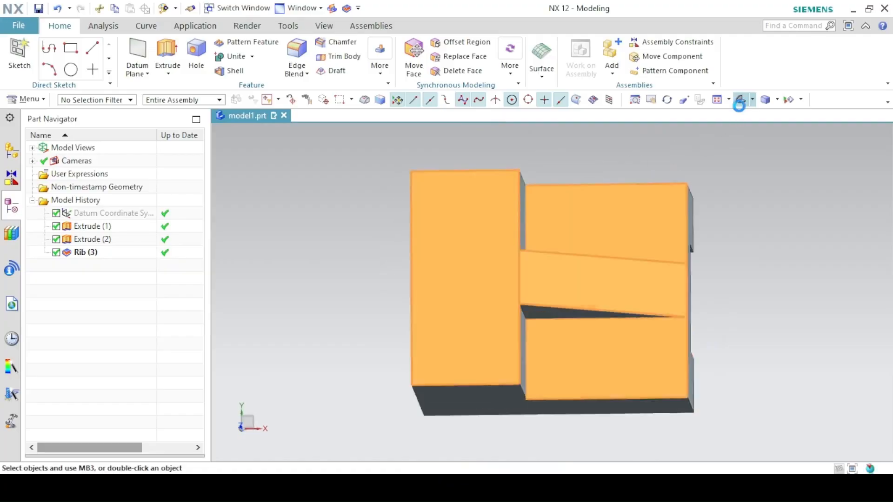
pyautogui.press('Escape')
# - Highlight the slotted end face, the two upper vertical faces and the rib's sloped face as the side view surfaces
pyautogui.click(702, 337)
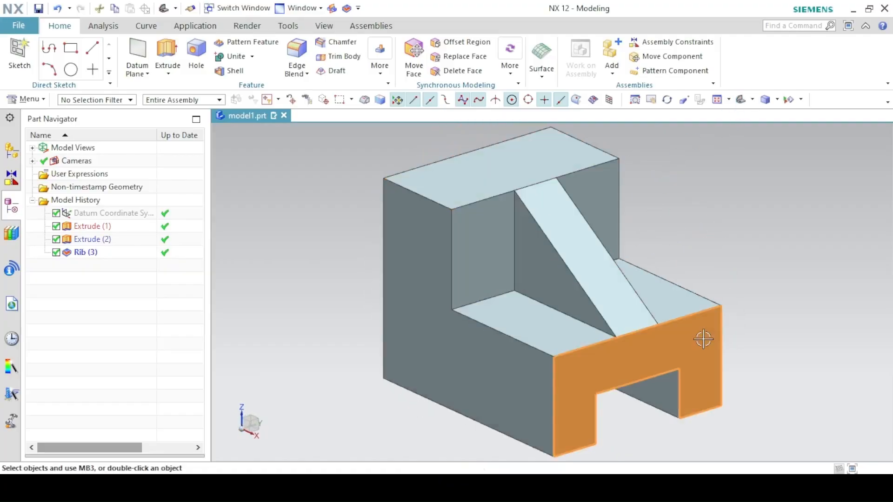
pyautogui.click(473, 234)
pyautogui.click(602, 196)
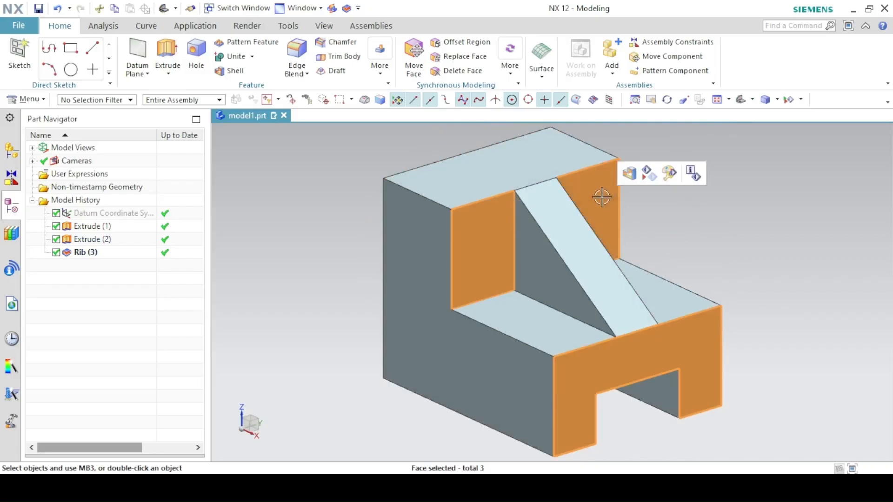
pyautogui.click(560, 231)
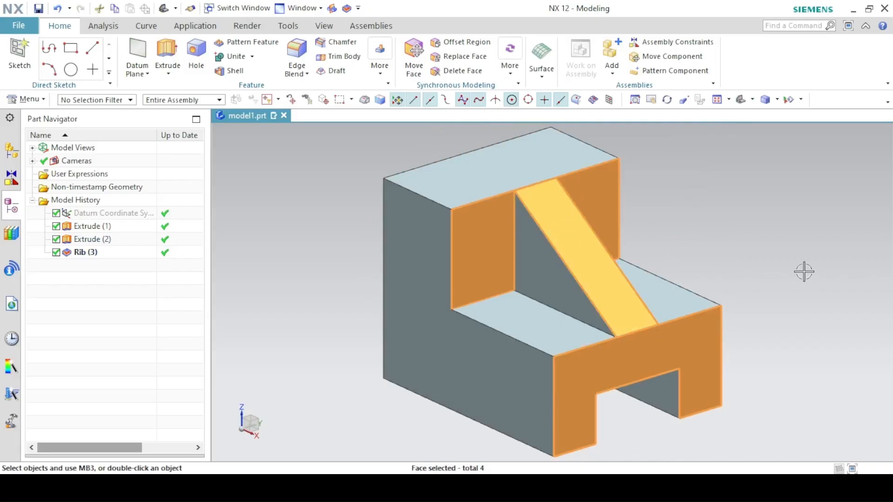
pyautogui.press('Escape')
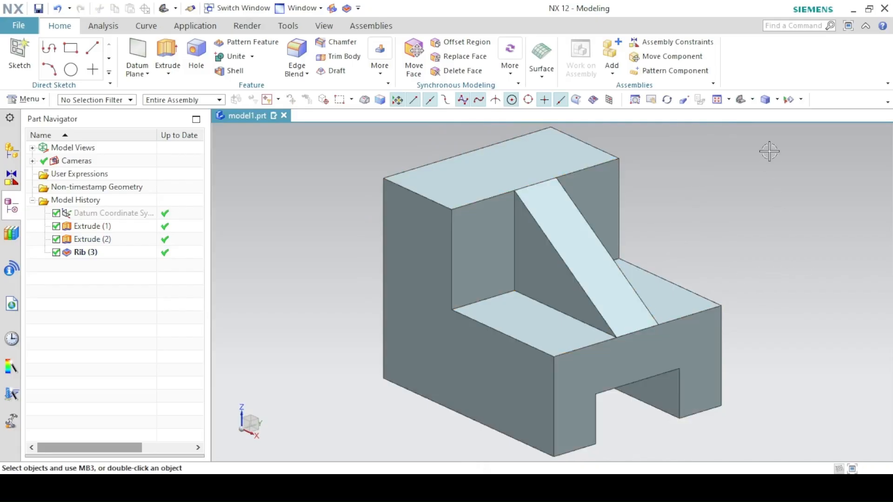
# - Orient the model to the Front view and highlight the L-shaped face and the rib's triangular side
pyautogui.click(752, 100)
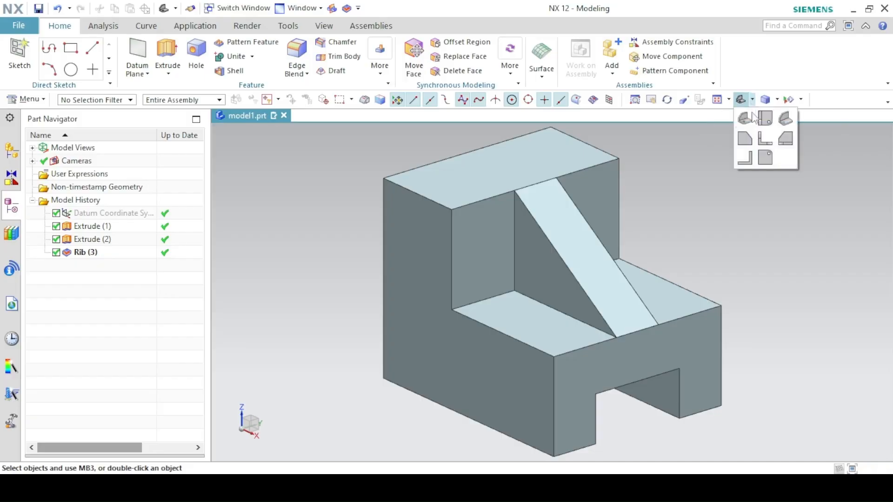
pyautogui.click(764, 139)
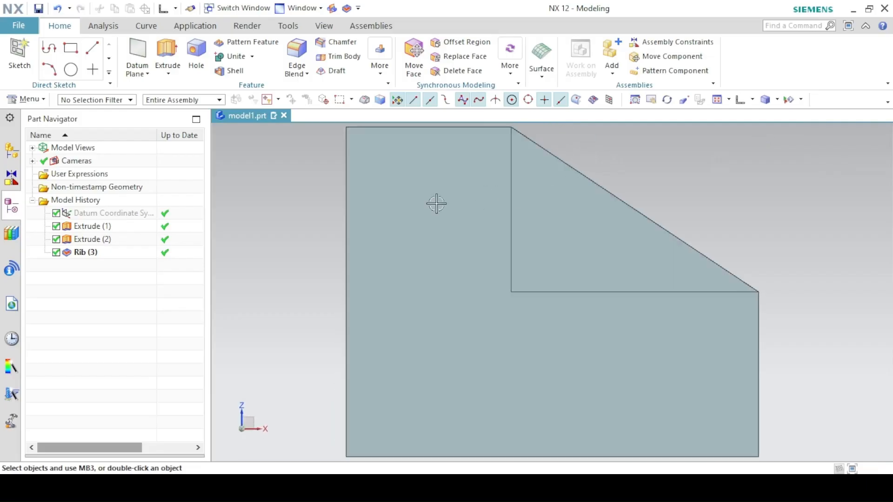
pyautogui.click(424, 205)
pyautogui.click(539, 205)
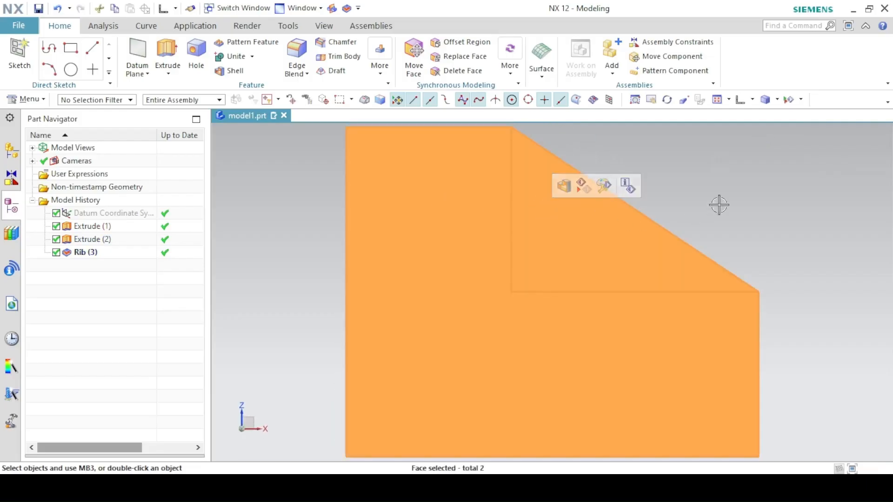
pyautogui.click(734, 174)
# - Examine the model in the Top and Right views, and return to the original 3D orientation
pyautogui.click(764, 100)
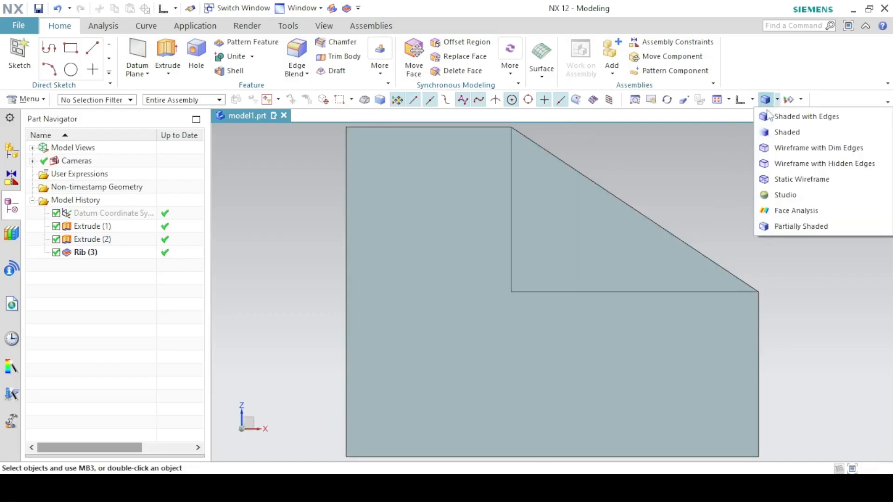
pyautogui.click(740, 100)
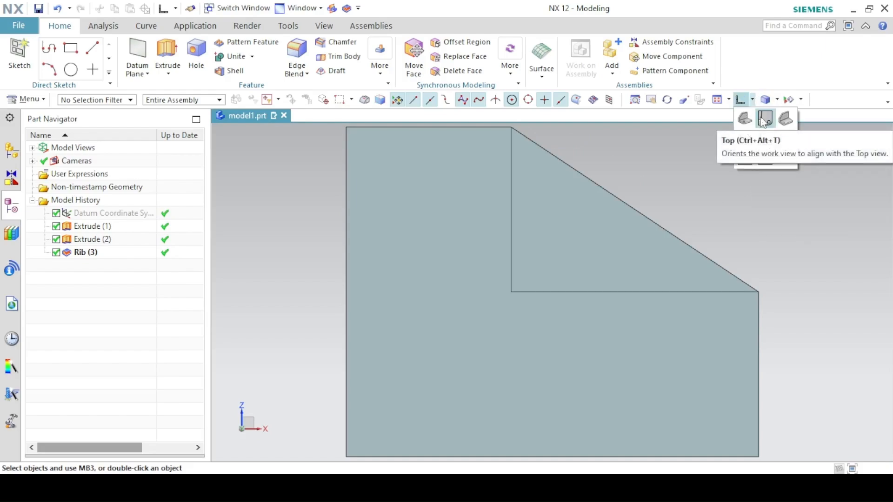
pyautogui.click(763, 120)
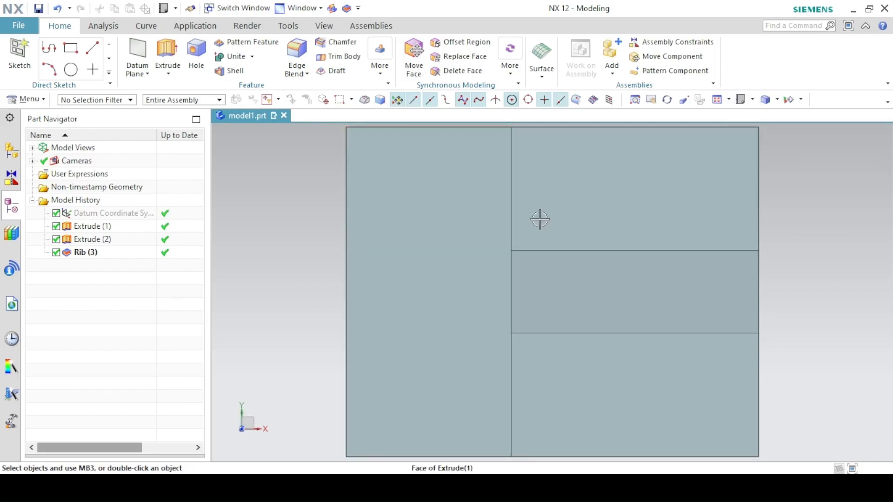
pyautogui.click(745, 102)
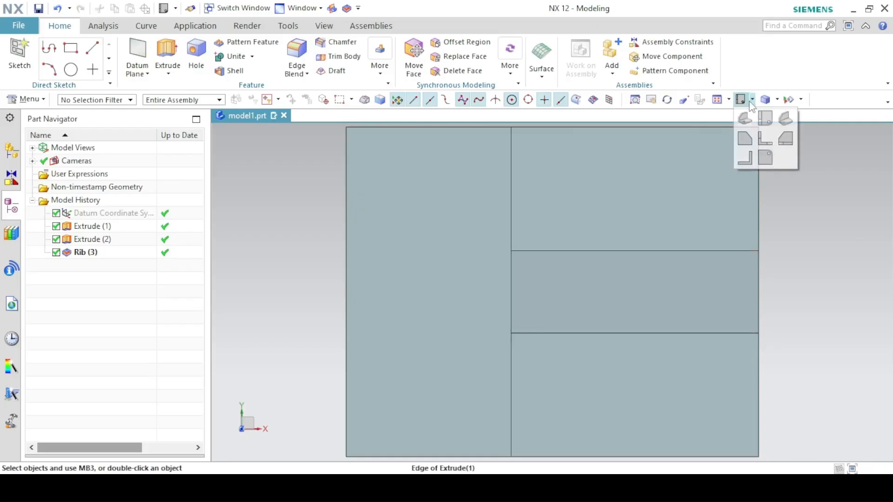
pyautogui.click(782, 138)
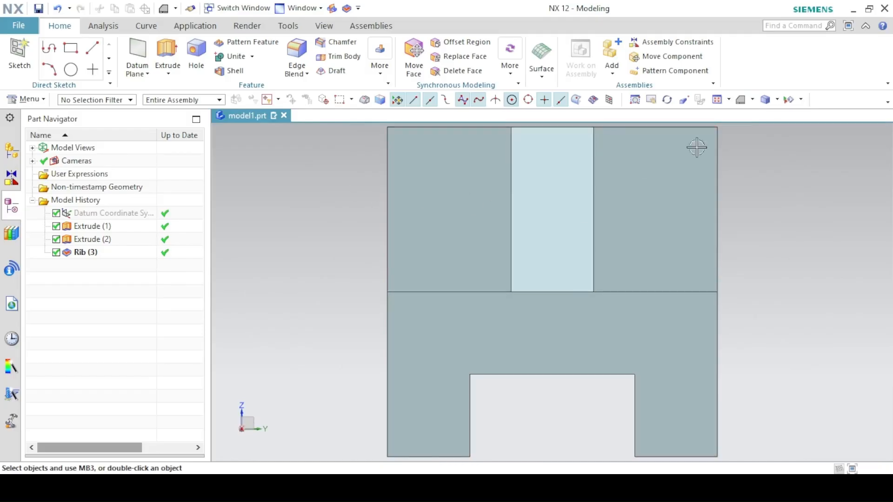
pyautogui.click(746, 103)
pyautogui.click(746, 119)
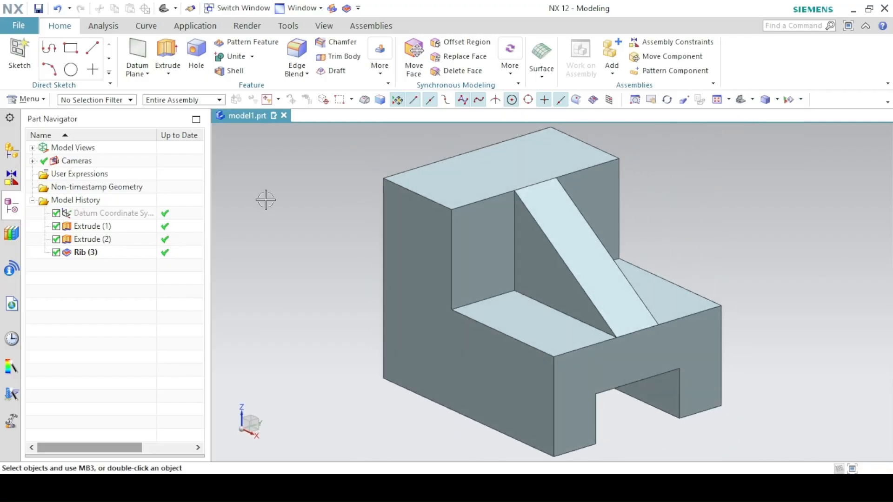
# - Examine the faces seen from the slotted end by selecting the end face, the rib slope and both upper vertical faces
pyautogui.click(607, 372)
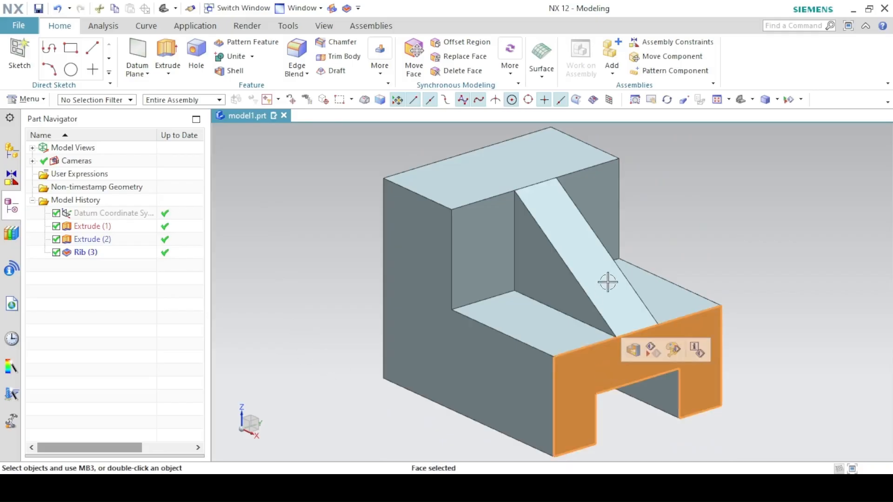
pyautogui.click(538, 231)
pyautogui.click(504, 218)
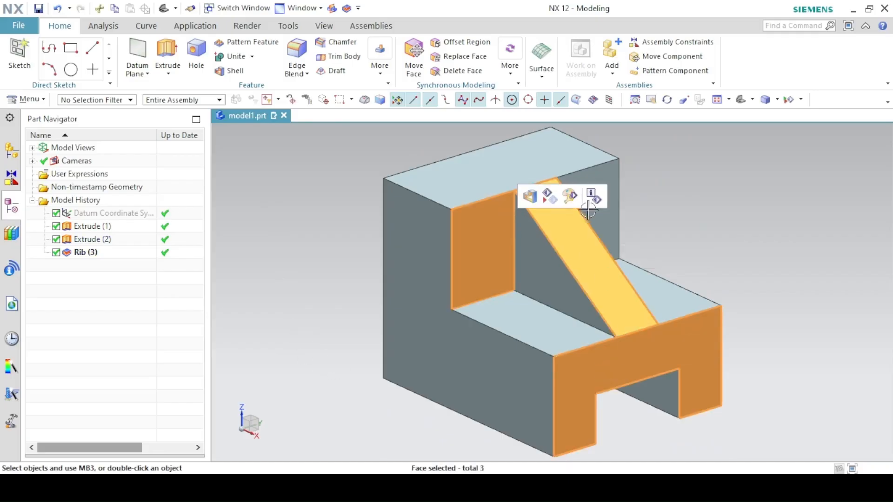
pyautogui.click(595, 215)
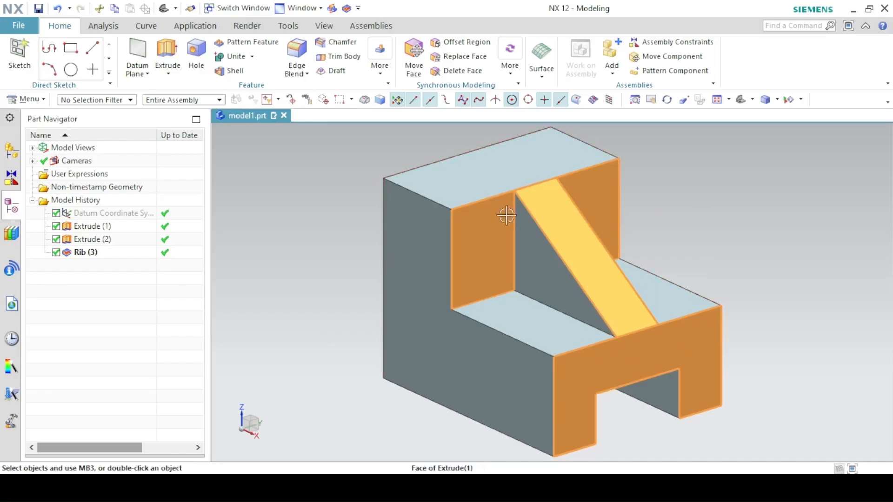
pyautogui.press('Escape')
# - Examine the L-shaped face on the opposite side of the block and restore the original 3D orientation
pyautogui.moveTo(720, 230); pyautogui.dragTo(610, 263, button='middle')
pyautogui.click(610, 263)
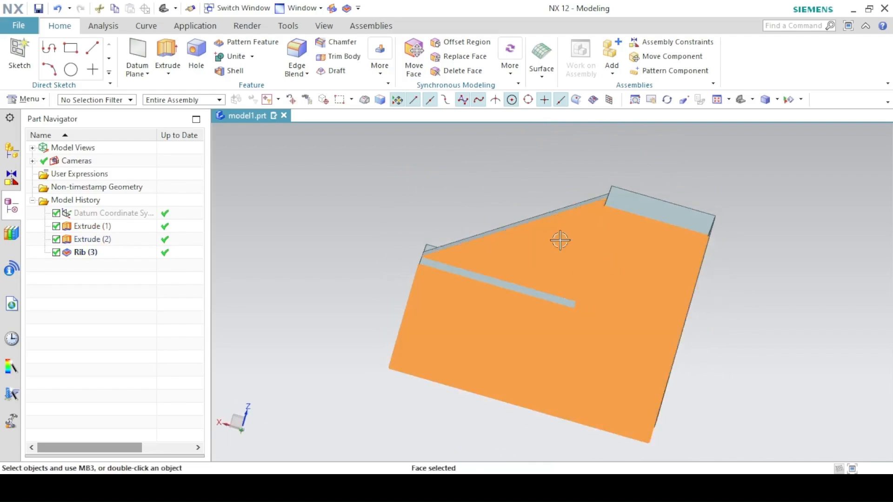
pyautogui.press('Escape')
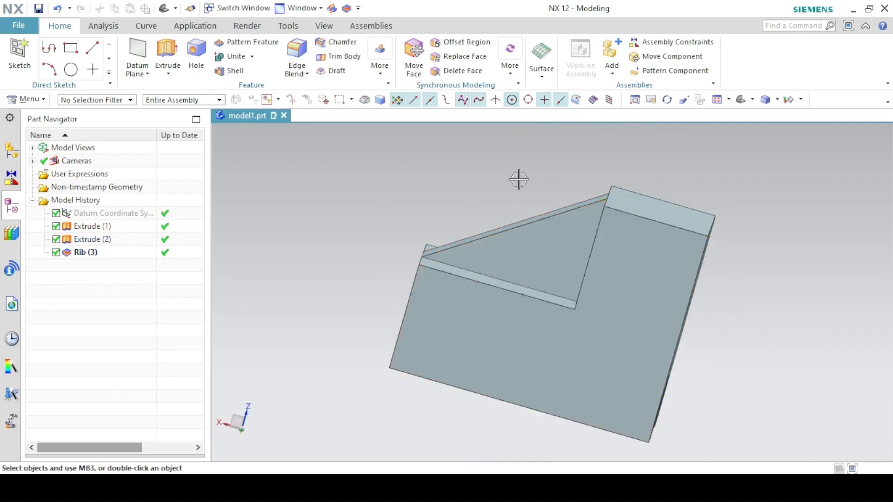
pyautogui.click(741, 99)
# - Examine the upward-facing surfaces by selecting the top, rib slope and step faces, and viewing them from above
pyautogui.click(455, 171)
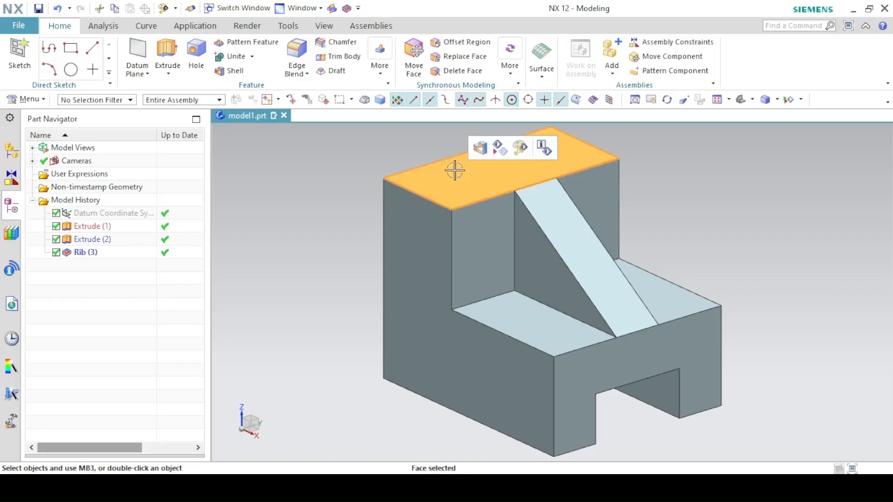
pyautogui.click(554, 219)
pyautogui.click(649, 275)
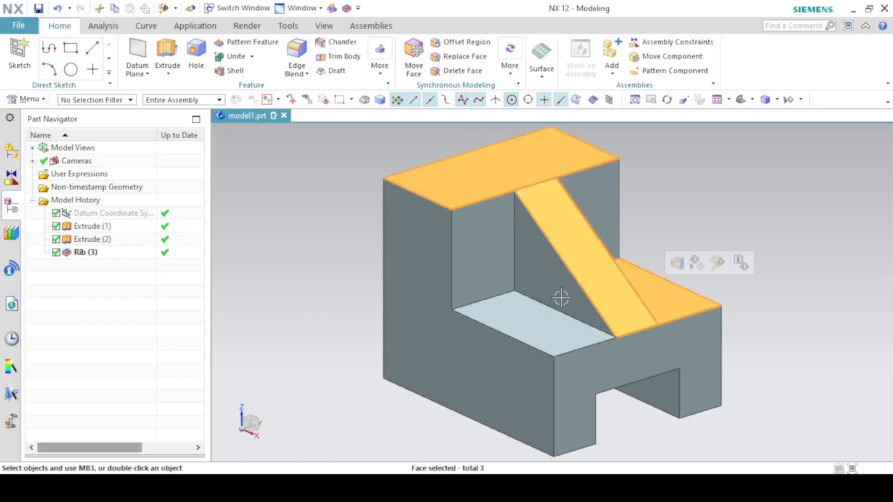
pyautogui.click(520, 308)
pyautogui.moveTo(634, 253); pyautogui.dragTo(666, 294, button='middle')
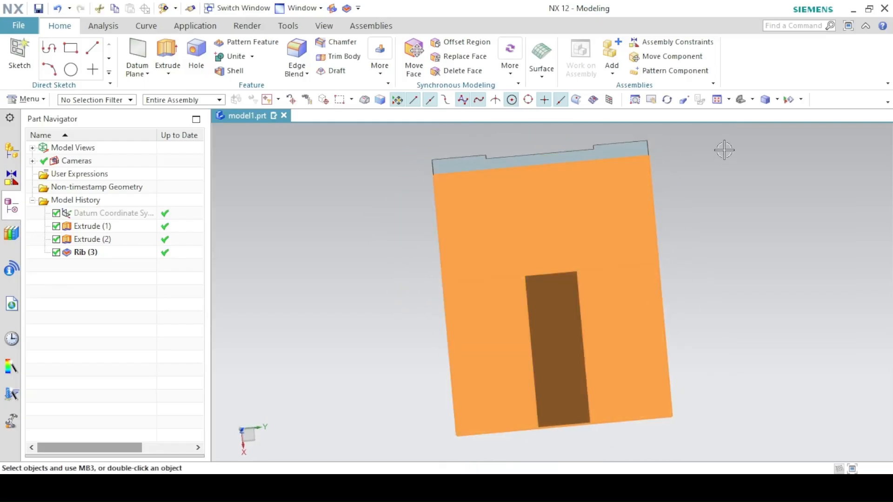
pyautogui.click(742, 101)
pyautogui.press('Escape')
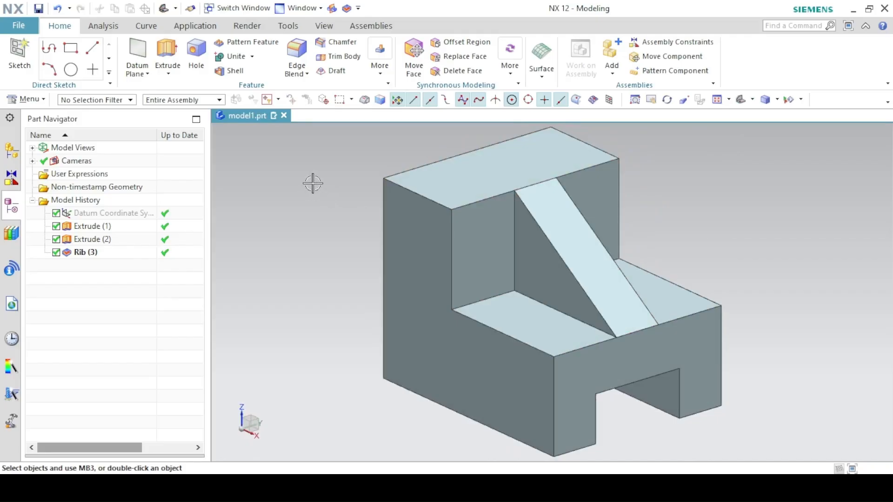
# - Switch model1.prt to Drafting and create a drawing sheet from the A2 - Size template
pyautogui.click(193, 26)
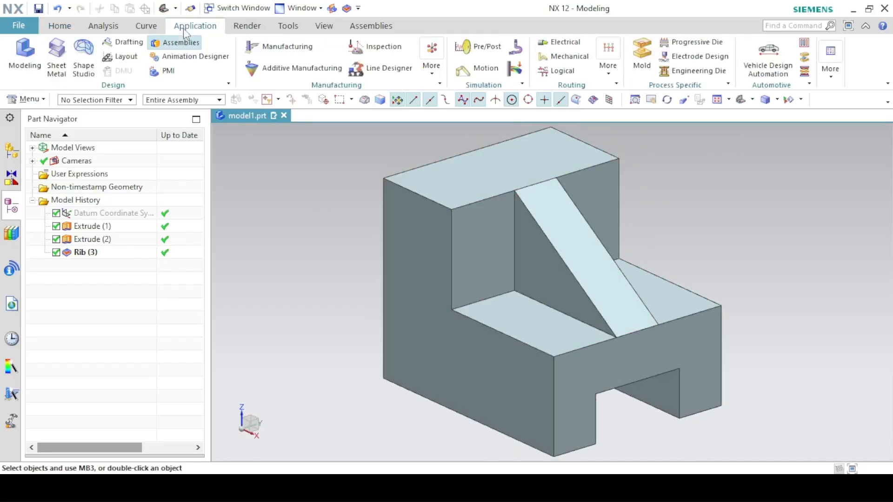
pyautogui.click(125, 45)
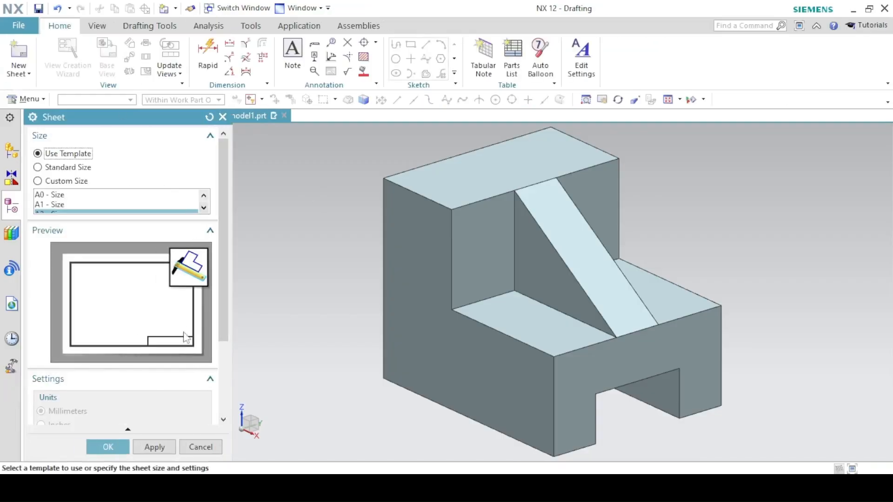
pyautogui.click(129, 428)
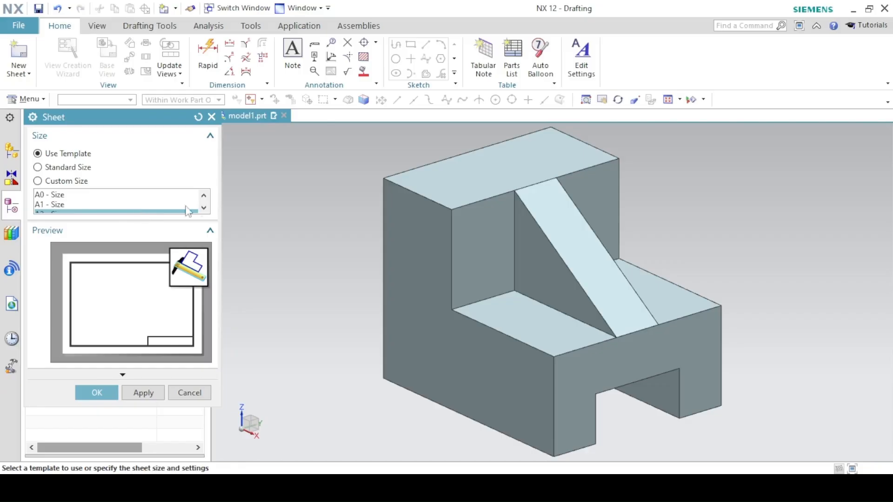
pyautogui.click(204, 208)
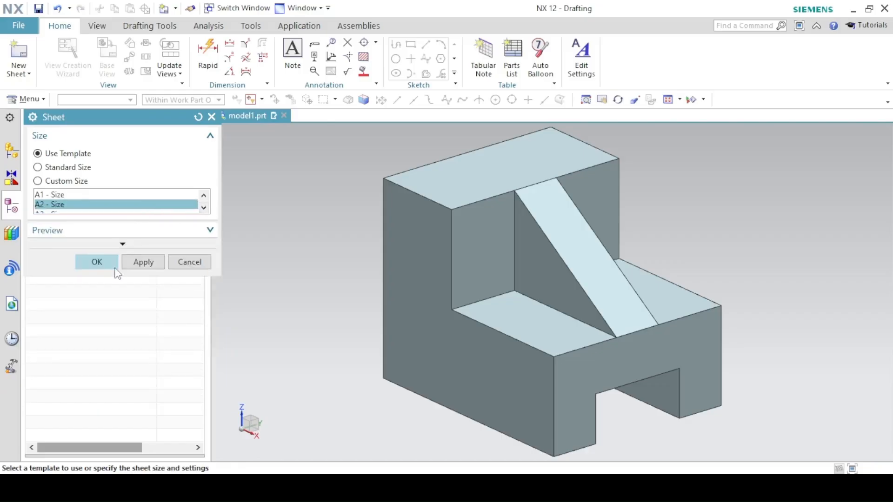
pyautogui.click(106, 260)
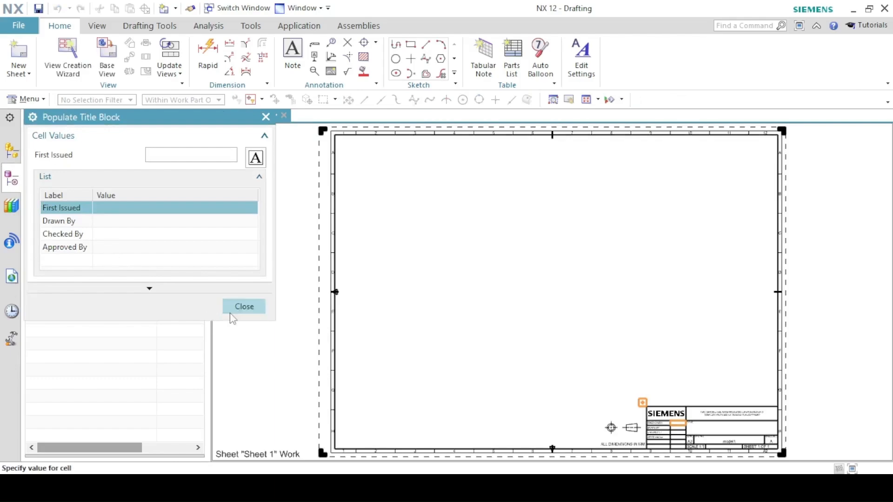
# - Dismiss the title block and view wizard dialogs and place an Isometric base view at 2:1 scale in the sheet's upper right corner
pyautogui.click(265, 117)
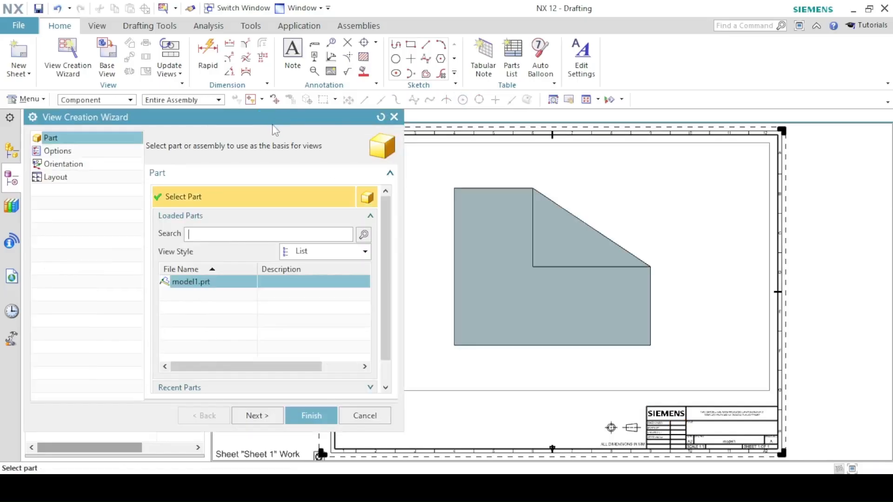
pyautogui.click(393, 117)
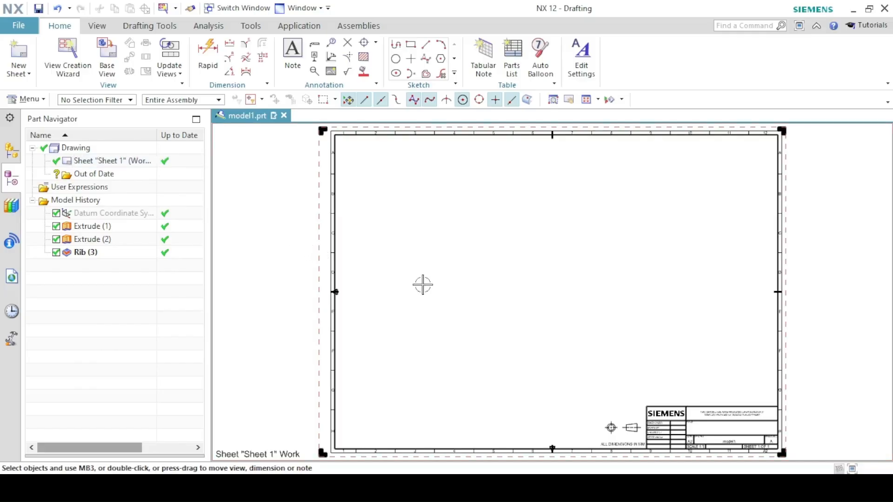
pyautogui.click(107, 58)
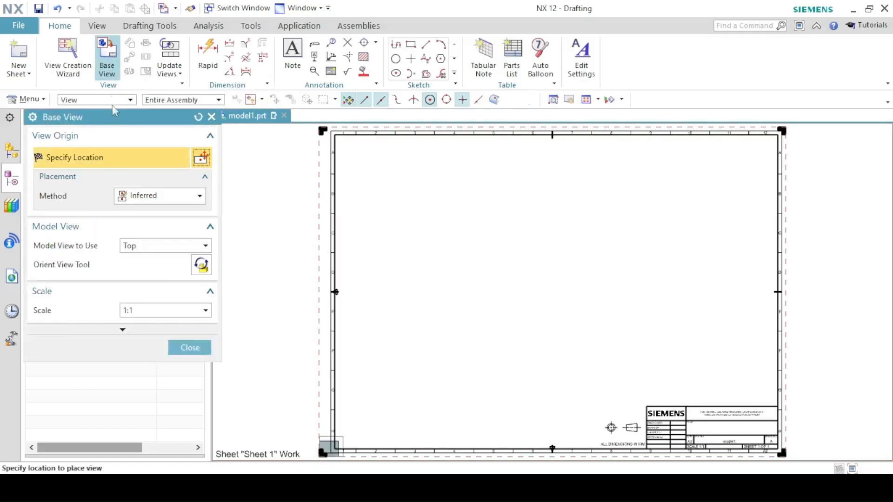
pyautogui.click(132, 254)
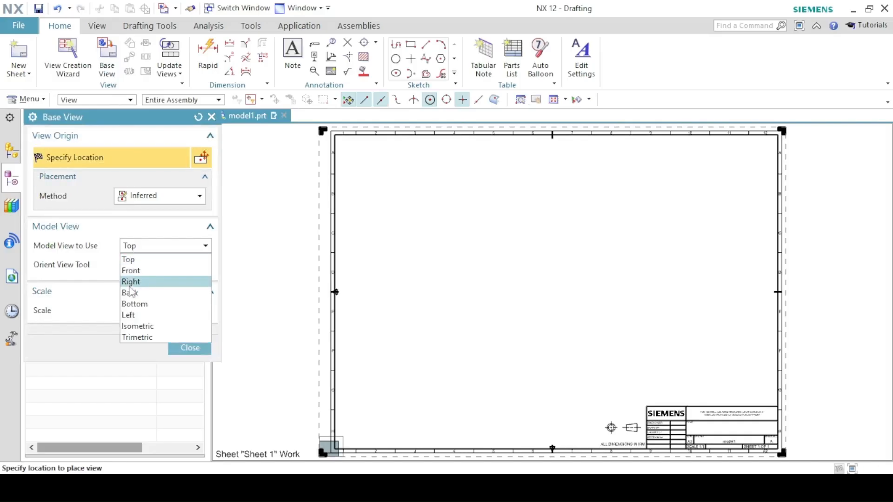
pyautogui.click(135, 325)
pyautogui.click(146, 312)
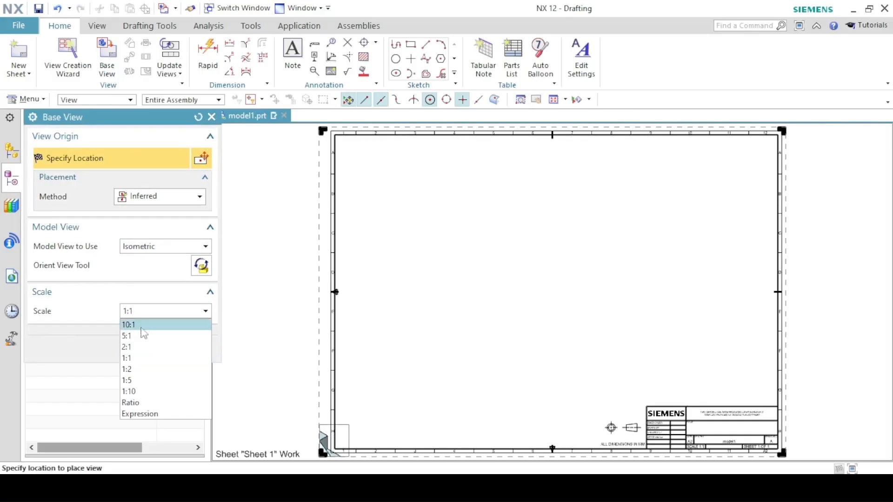
pyautogui.click(130, 349)
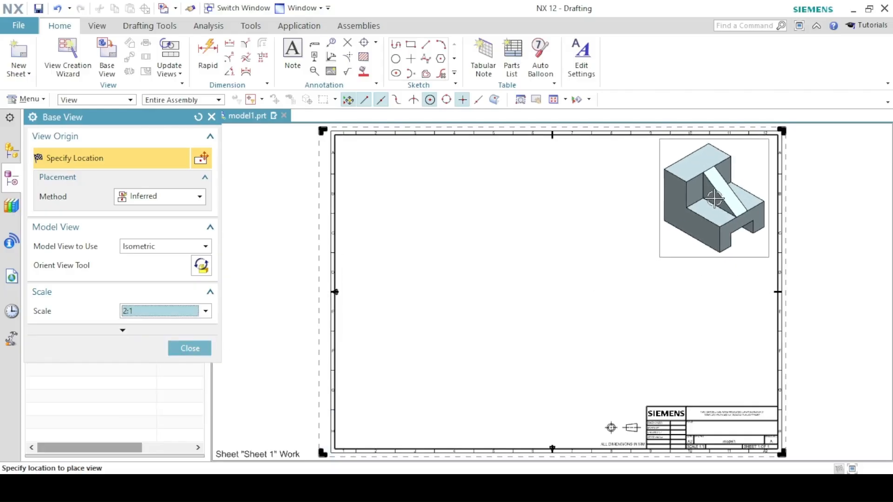
pyautogui.click(721, 199)
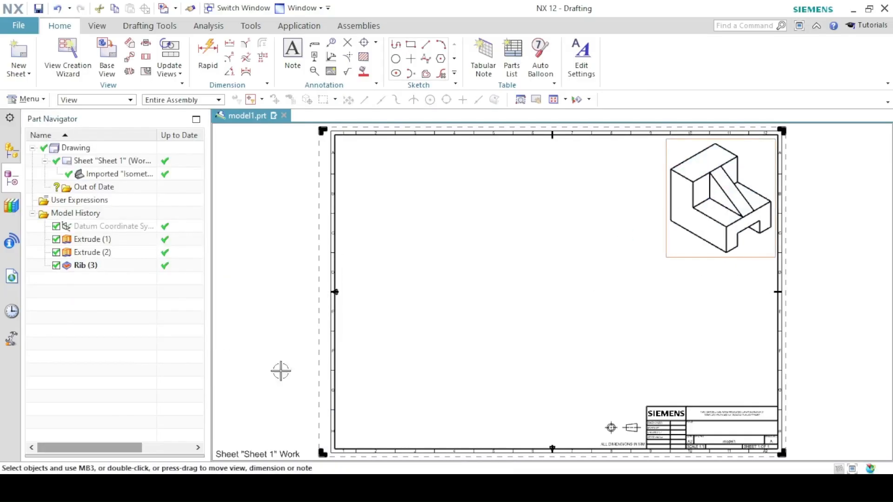
pyautogui.click(173, 426)
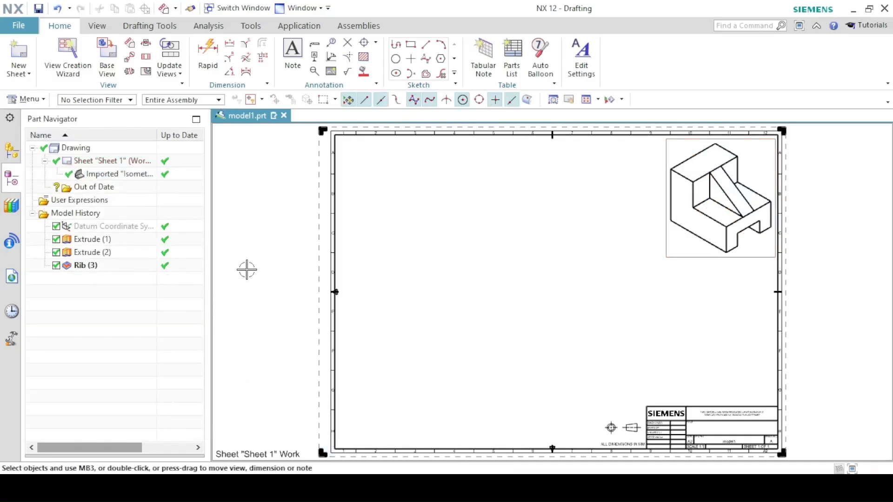
# - Place a Front base view at 2:1 scale in the lower left area of the sheet
pyautogui.click(107, 59)
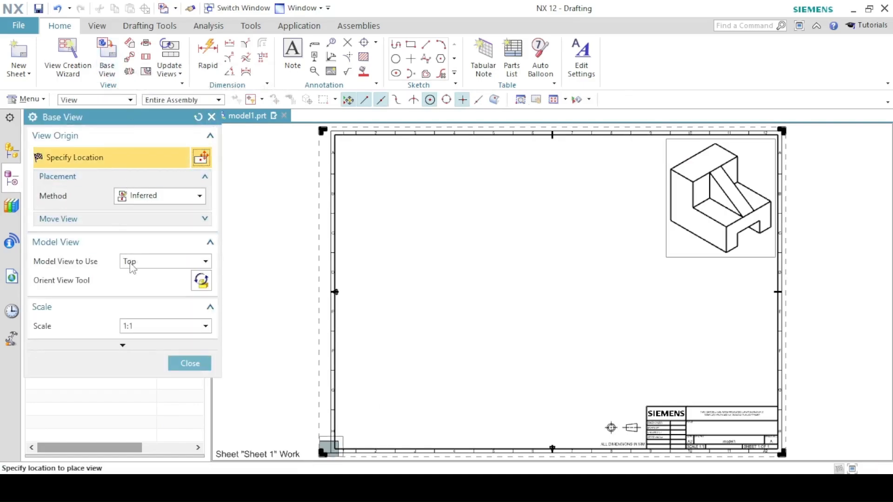
pyautogui.click(132, 263)
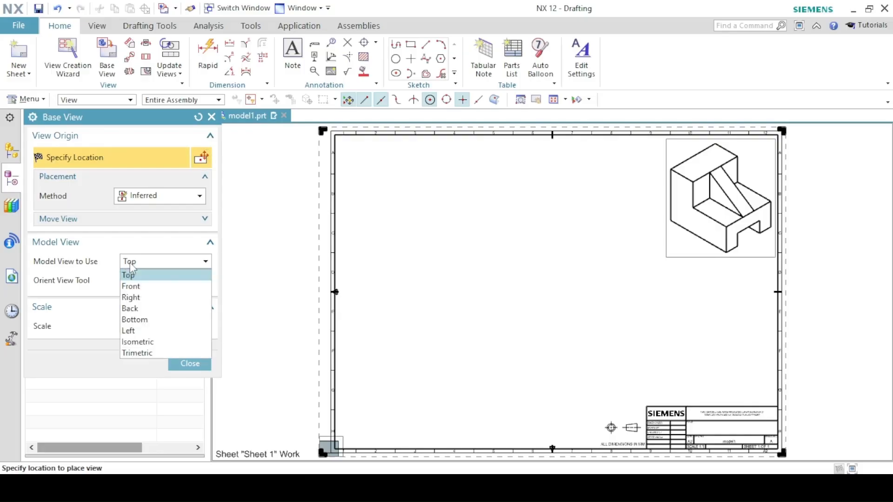
pyautogui.click(134, 292)
pyautogui.click(140, 329)
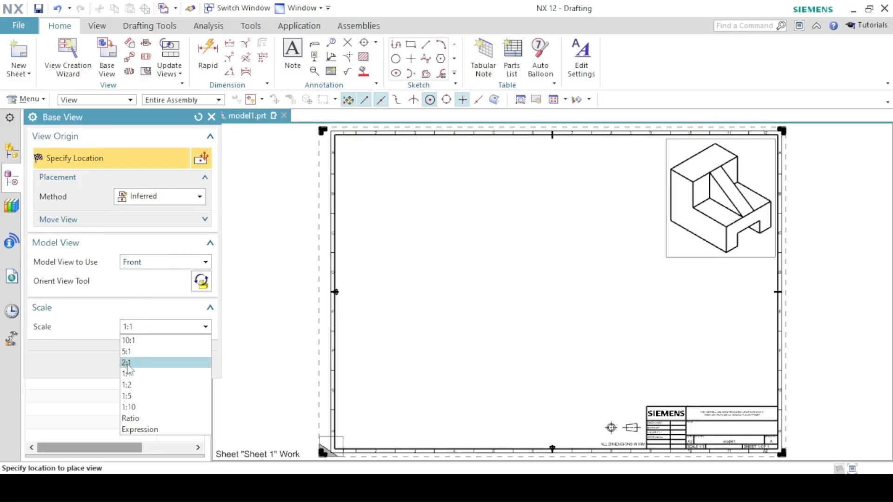
pyautogui.click(125, 364)
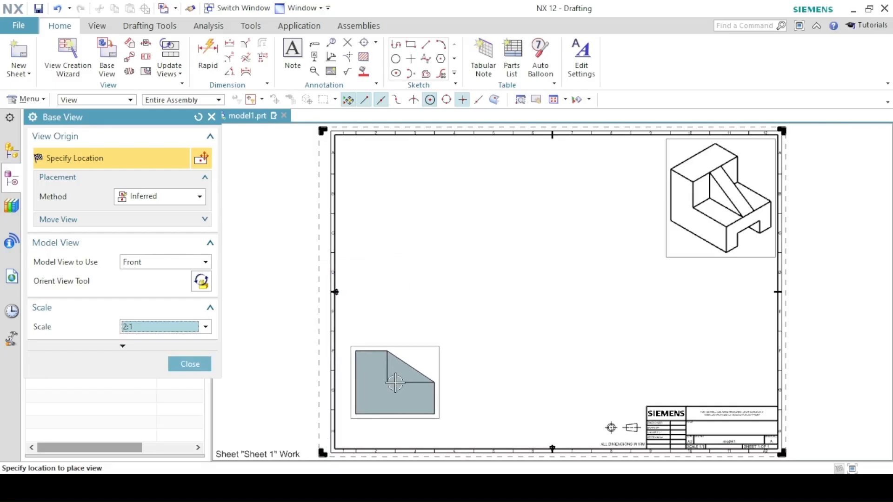
pyautogui.click(395, 383)
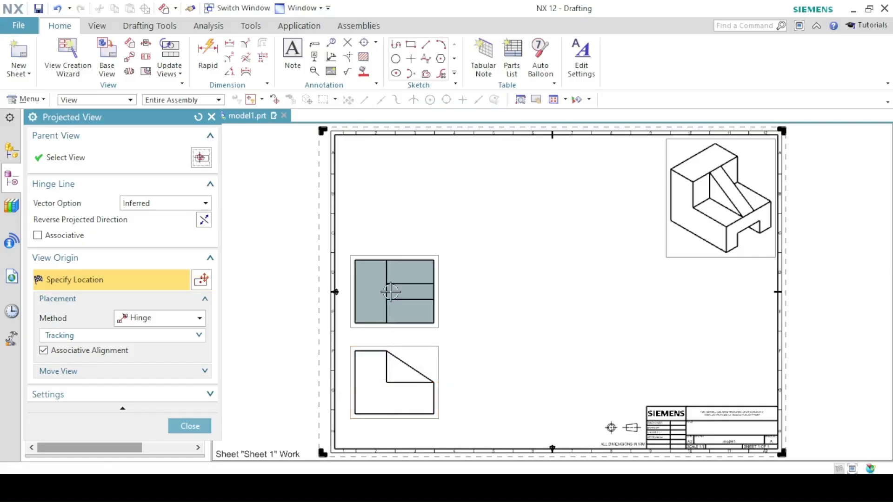
# - Project a top view and a slotted-end side view from the front view, and move the orthographic views higher on the sheet
pyautogui.click(390, 292)
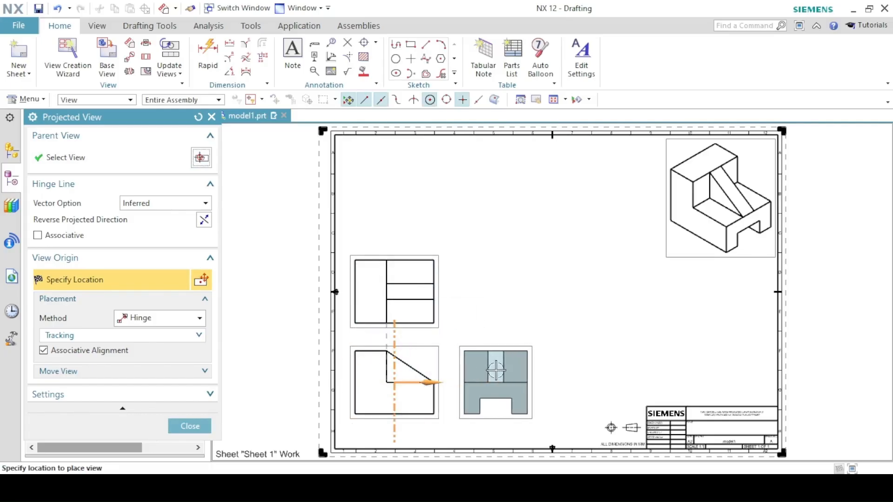
pyautogui.click(496, 371)
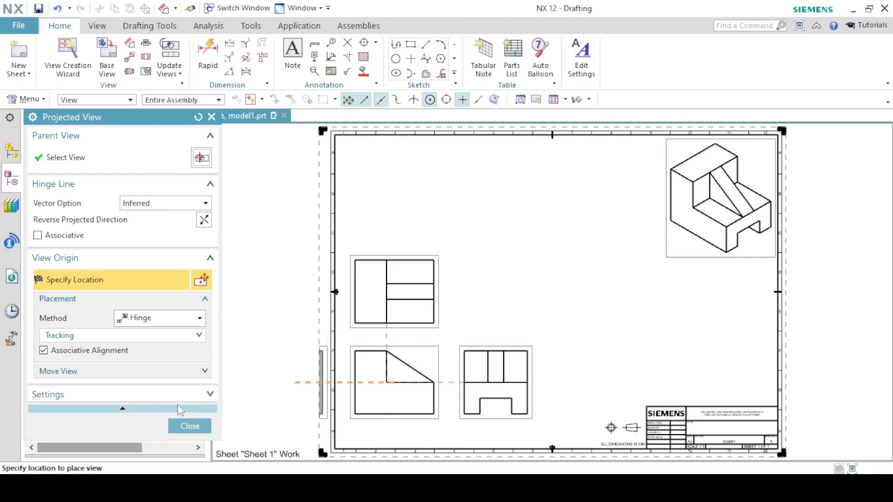
pyautogui.click(187, 425)
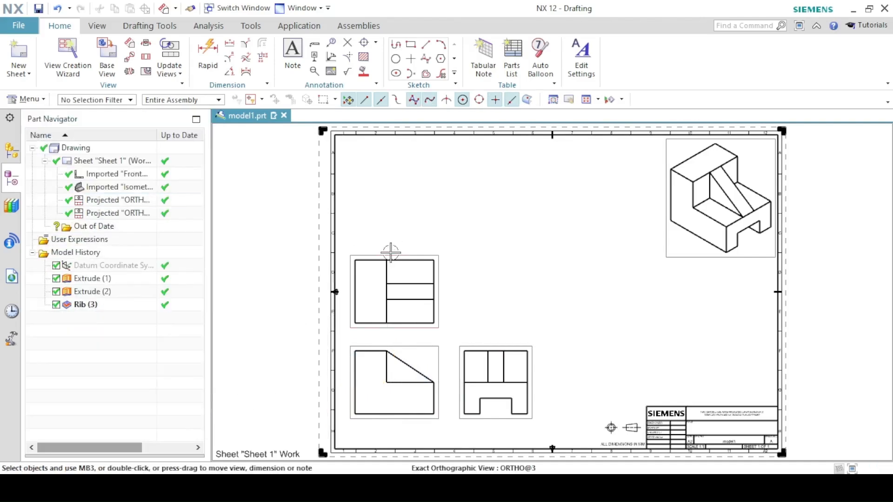
pyautogui.moveTo(390, 251)
pyautogui.mouseDown()
pyautogui.moveTo(392, 188)
pyautogui.moveTo(380, 186)
pyautogui.mouseUp()
pyautogui.moveTo(369, 344); pyautogui.dragTo(374, 272)
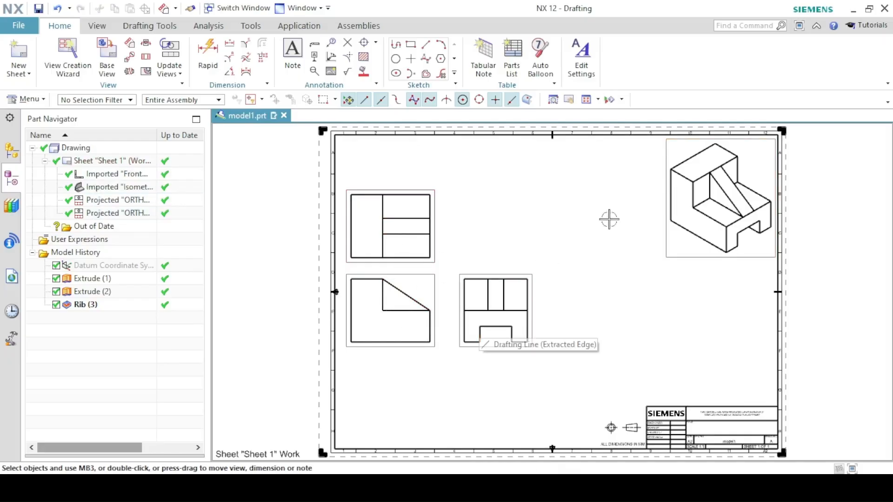
# - Set the isometric view's shading rendering style to Fully Shaded
pyautogui.click(704, 136)
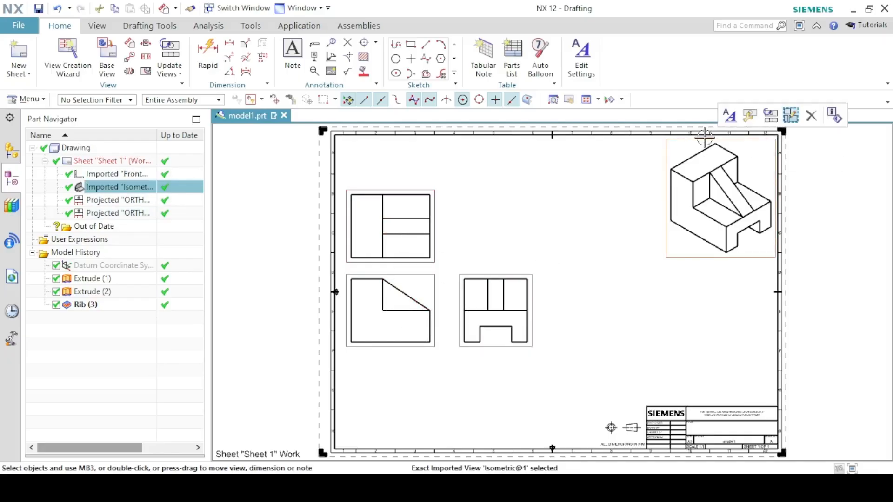
pyautogui.click(728, 115)
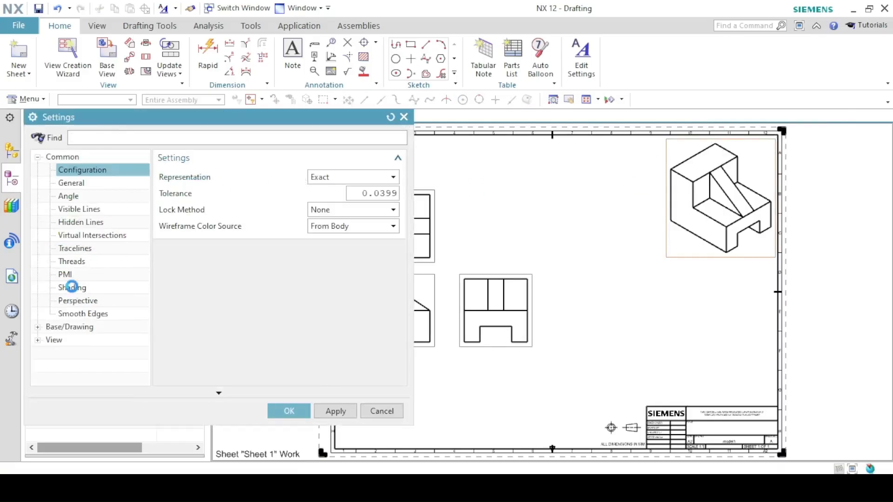
pyautogui.click(71, 287)
pyautogui.click(353, 177)
pyautogui.click(354, 192)
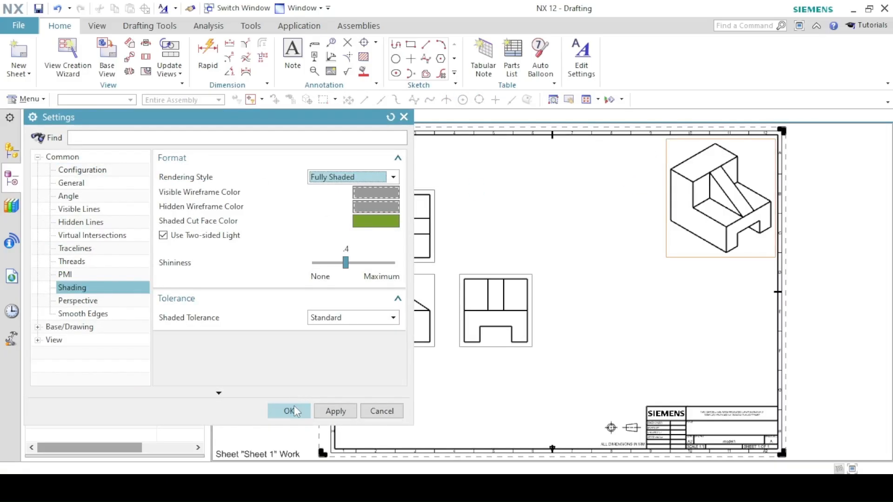
pyautogui.click(289, 411)
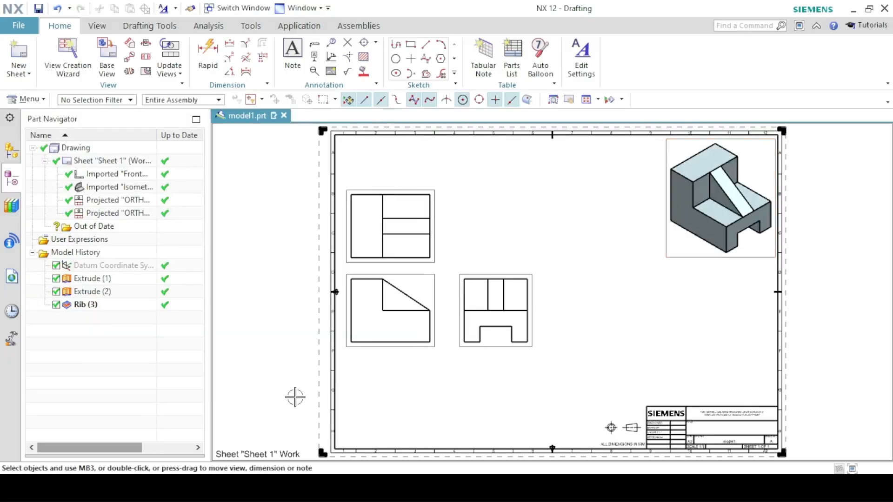
pyautogui.click(859, 290)
pyautogui.click(839, 325)
# - Place another Front base view at 2:1 scale, reoriented with its normal along the X-axis, to the right of the existing side view
pyautogui.click(106, 55)
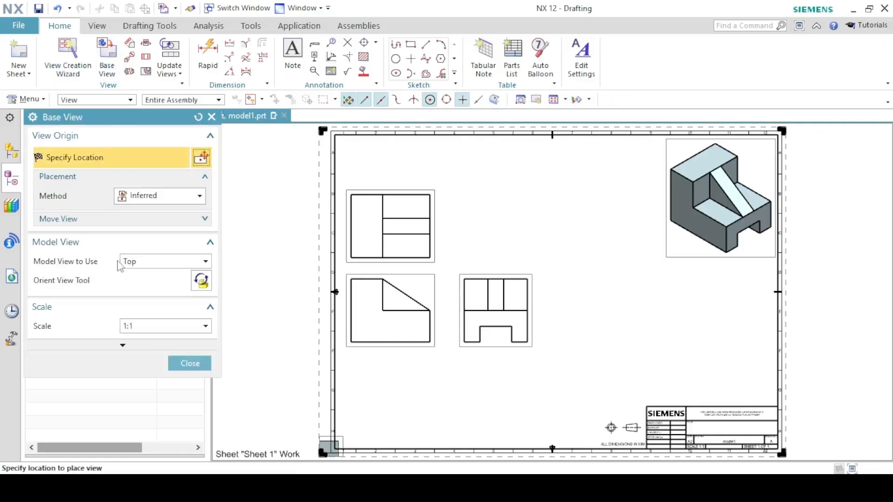
pyautogui.click(129, 263)
pyautogui.click(130, 284)
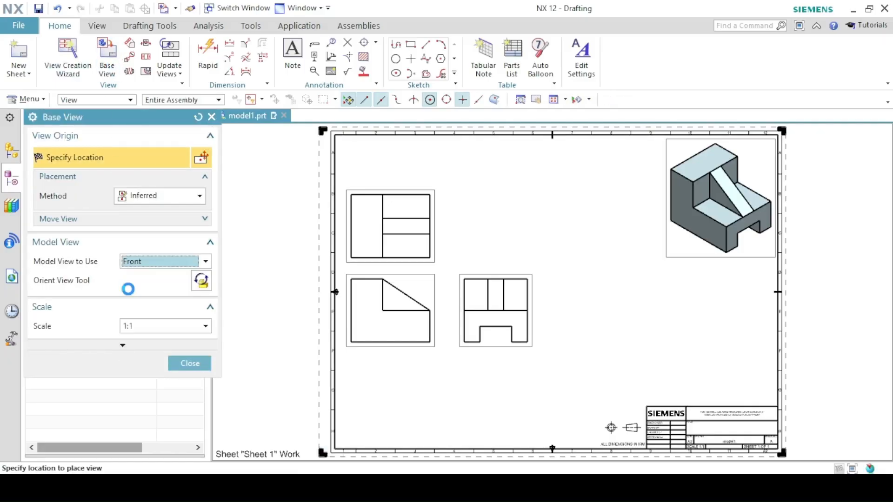
pyautogui.click(149, 327)
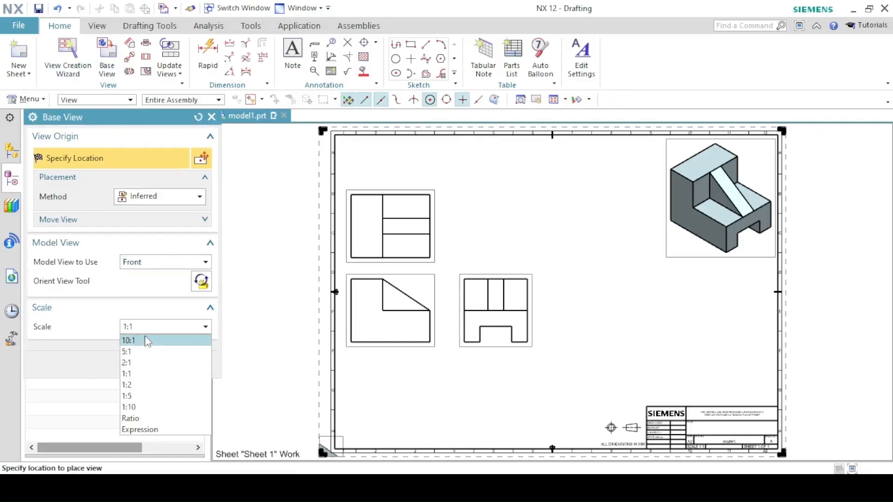
pyautogui.click(137, 363)
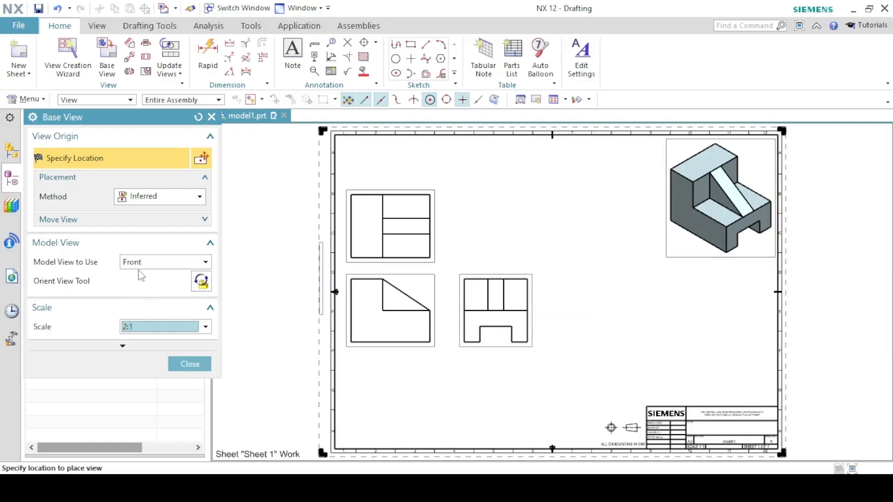
pyautogui.click(203, 282)
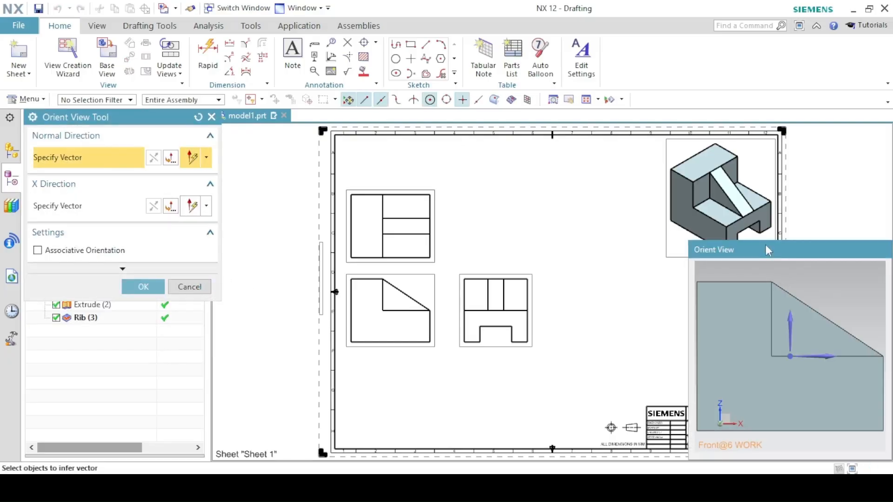
pyautogui.moveTo(757, 247); pyautogui.dragTo(445, 183)
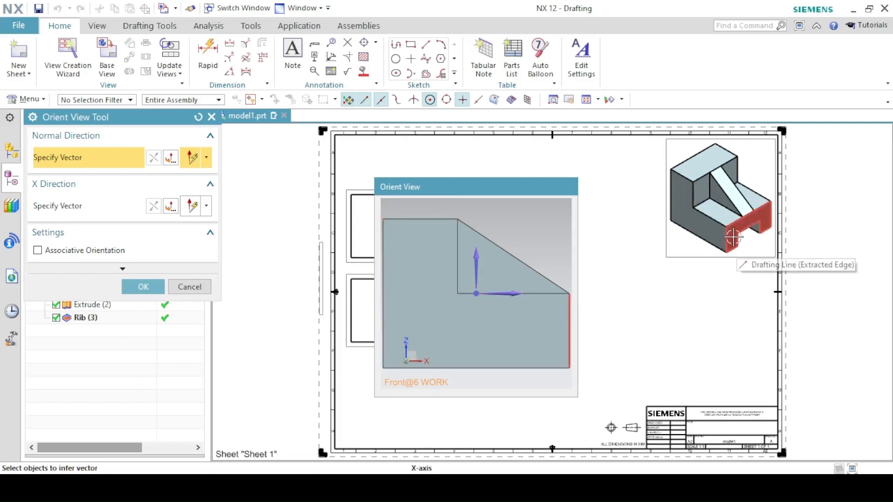
pyautogui.click(511, 292)
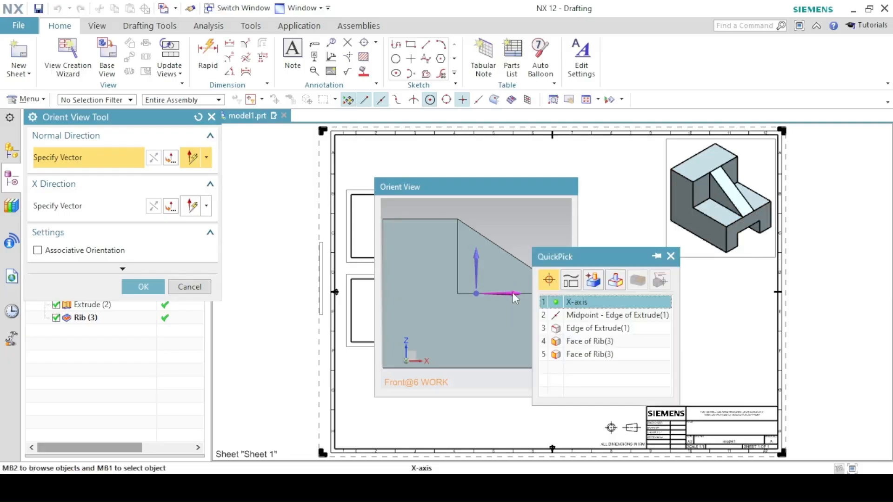
pyautogui.click(558, 302)
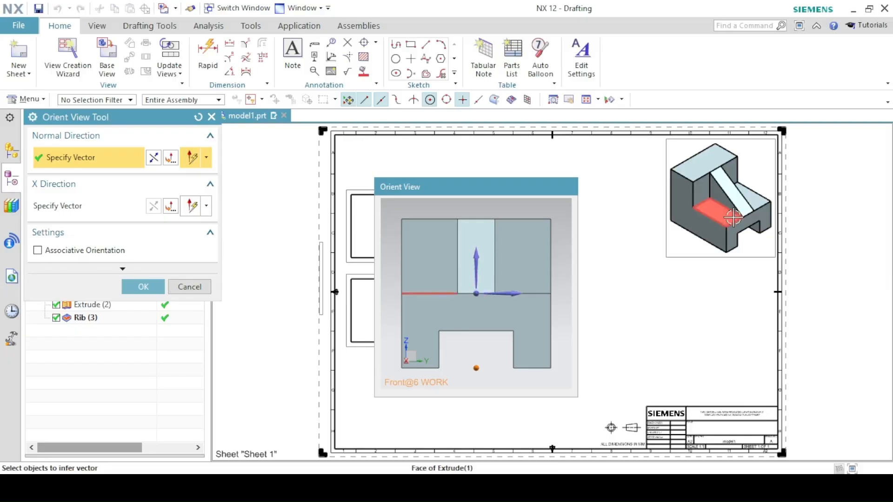
pyautogui.click(142, 286)
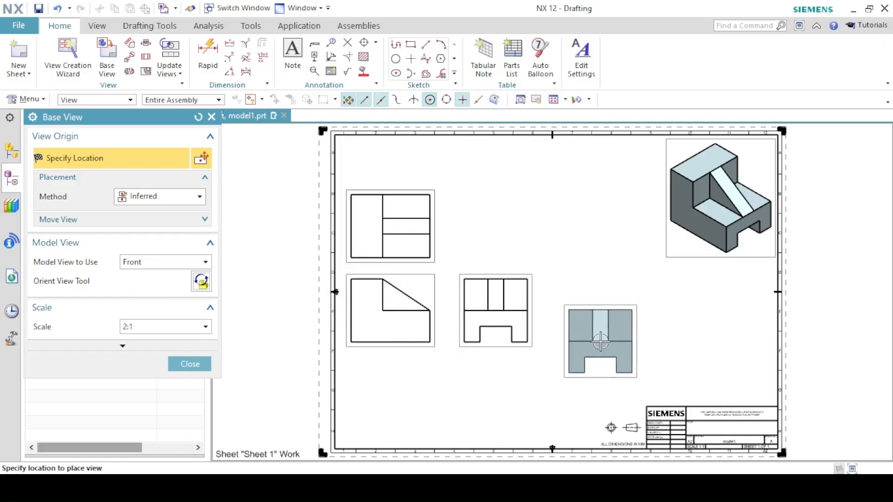
pyautogui.click(600, 342)
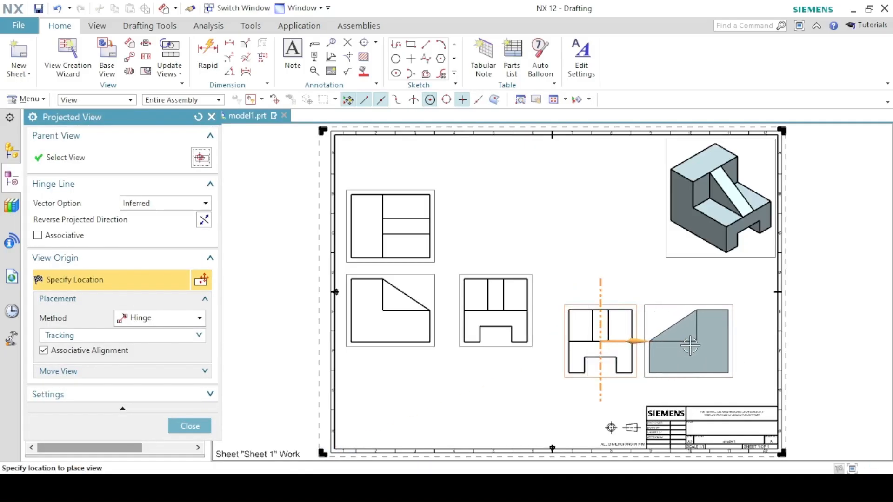
# - Project a side view to the right of the new slotted-end base view and a top view above it
pyautogui.click(690, 345)
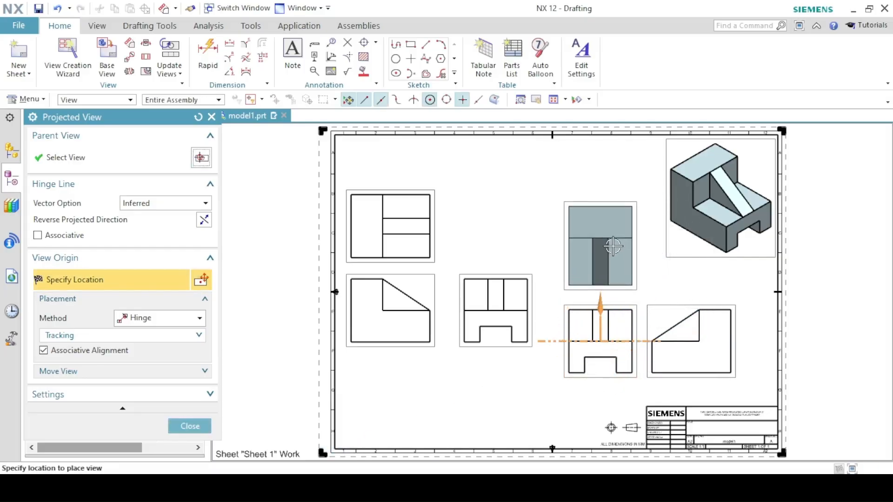
pyautogui.click(613, 246)
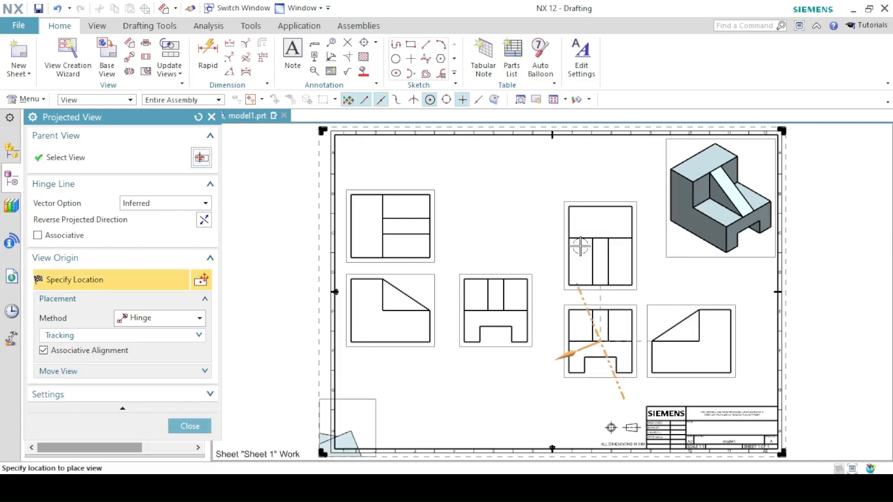
pyautogui.click(190, 426)
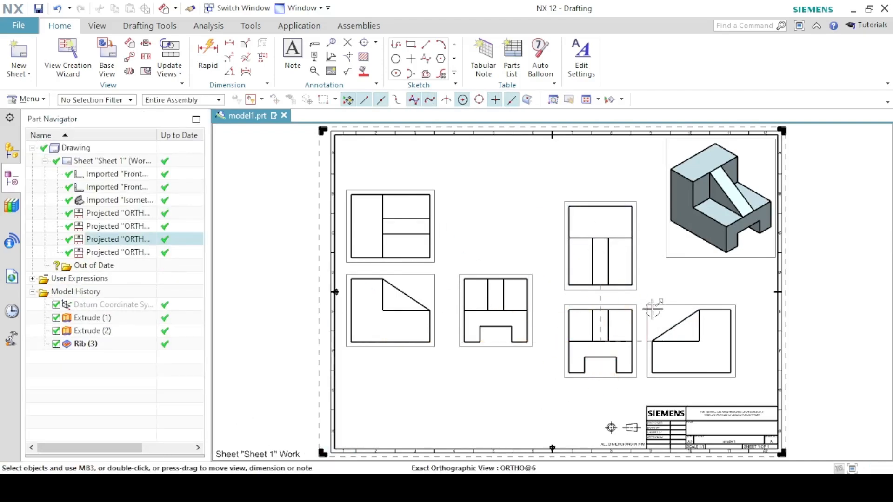
# - Delete the second slotted-end base view together with its projected top and side views
pyautogui.click(567, 198)
pyautogui.press('Delete')
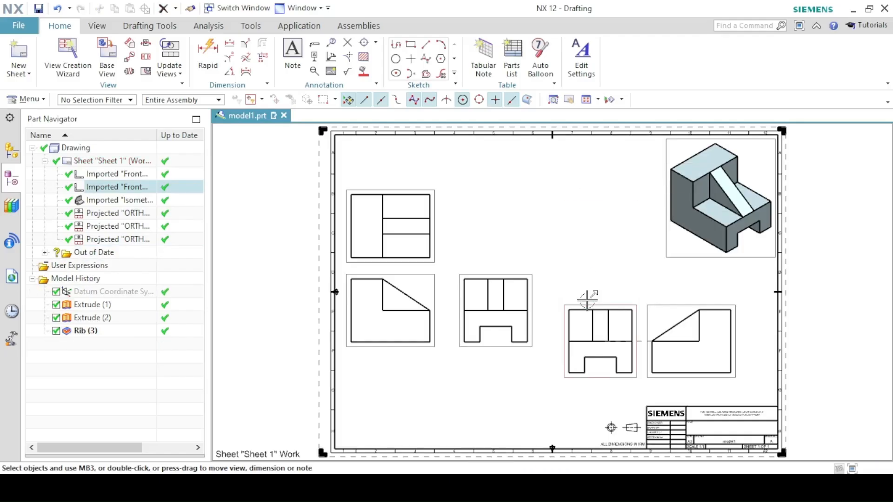
pyautogui.click(588, 304)
pyautogui.press('Delete')
pyautogui.click(644, 306)
pyautogui.press('Delete')
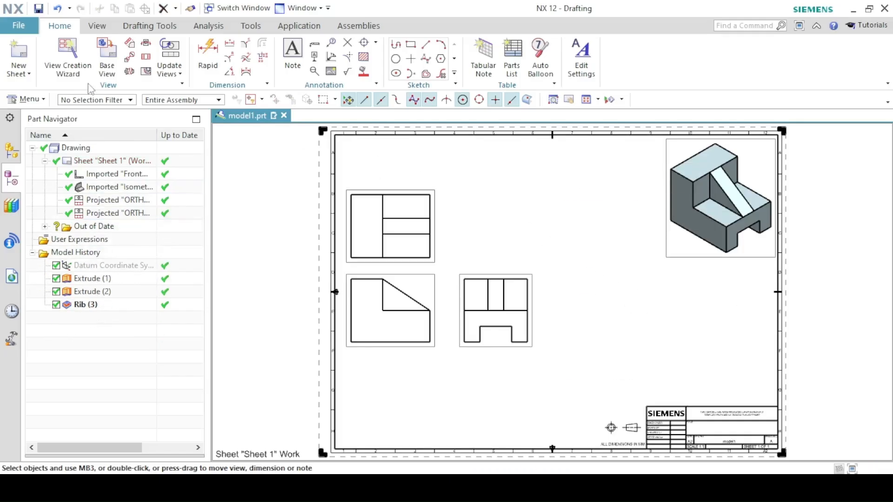
# - Place a Front base view at 2:1 scale, reoriented with its normal along the Z-axis, to the right of the remaining side view
pyautogui.click(111, 61)
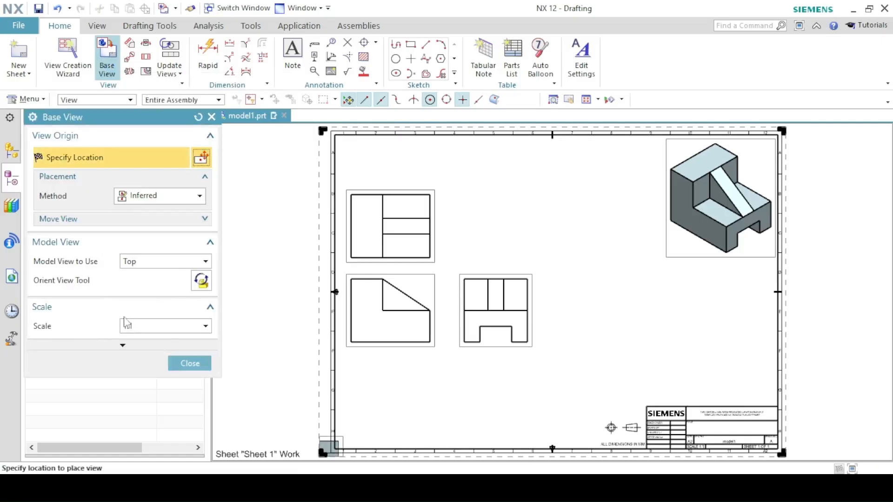
pyautogui.click(133, 266)
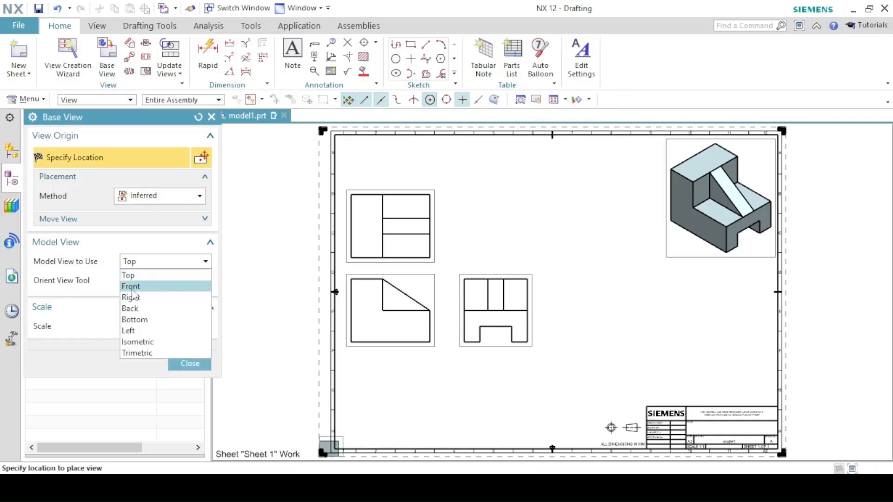
pyautogui.click(133, 287)
pyautogui.click(138, 264)
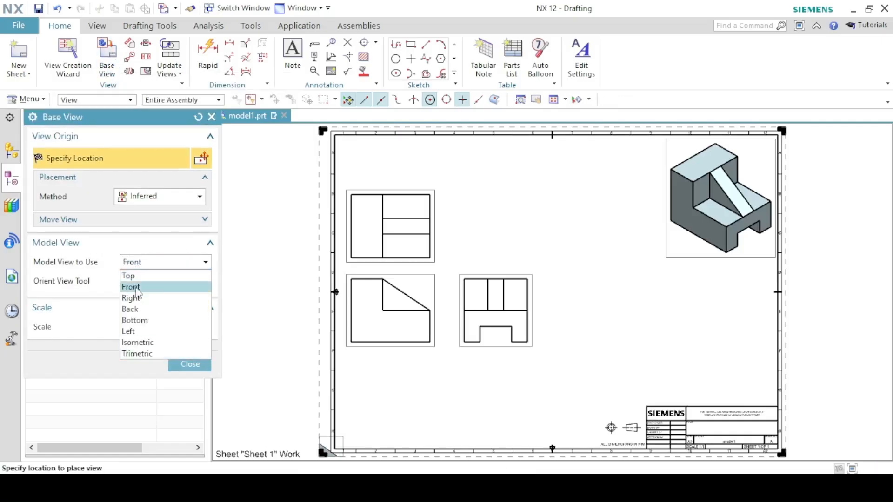
pyautogui.click(137, 267)
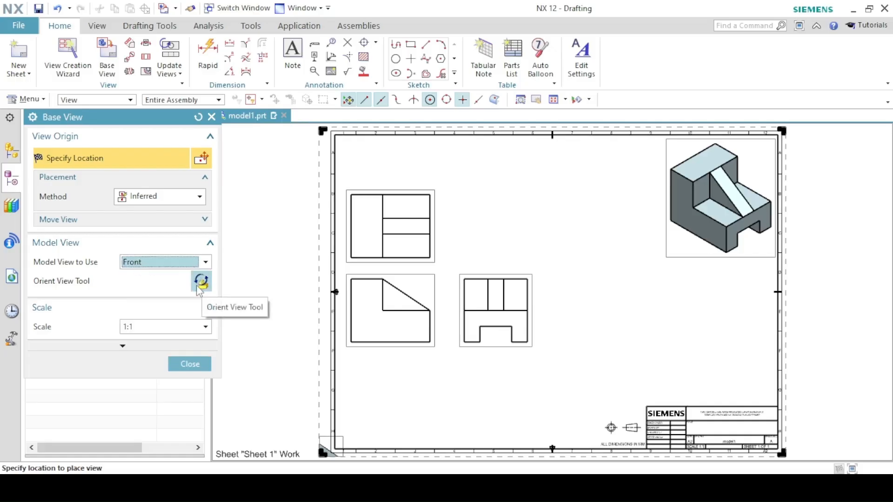
pyautogui.click(181, 326)
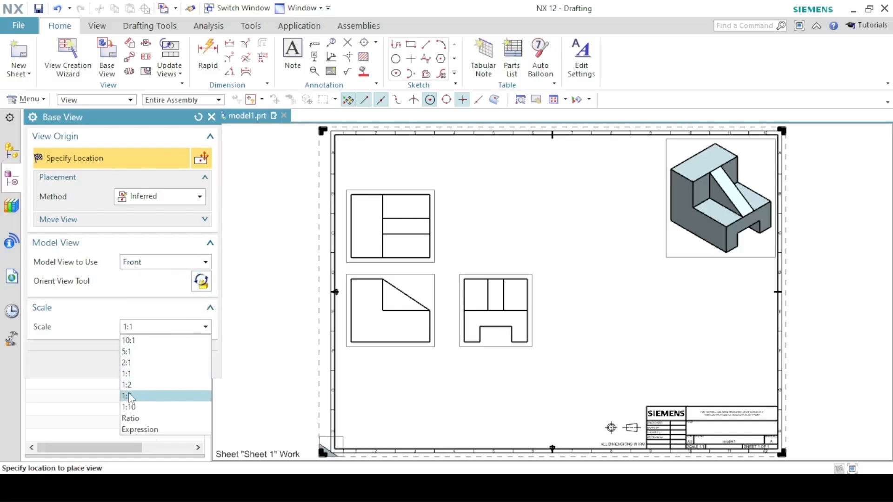
pyautogui.click(153, 361)
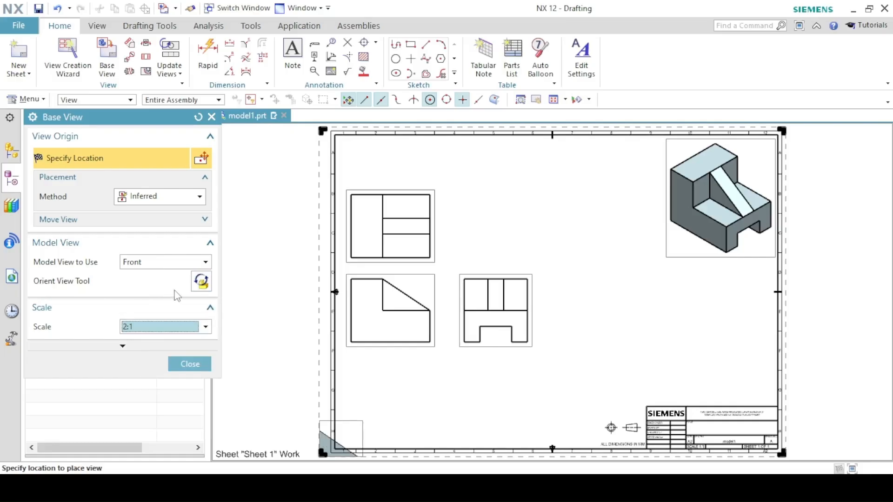
pyautogui.click(201, 281)
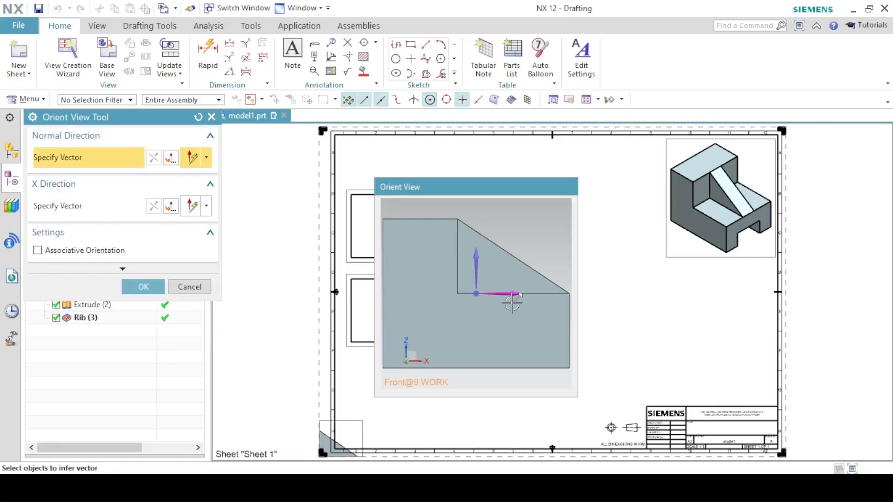
pyautogui.click(475, 258)
pyautogui.click(539, 269)
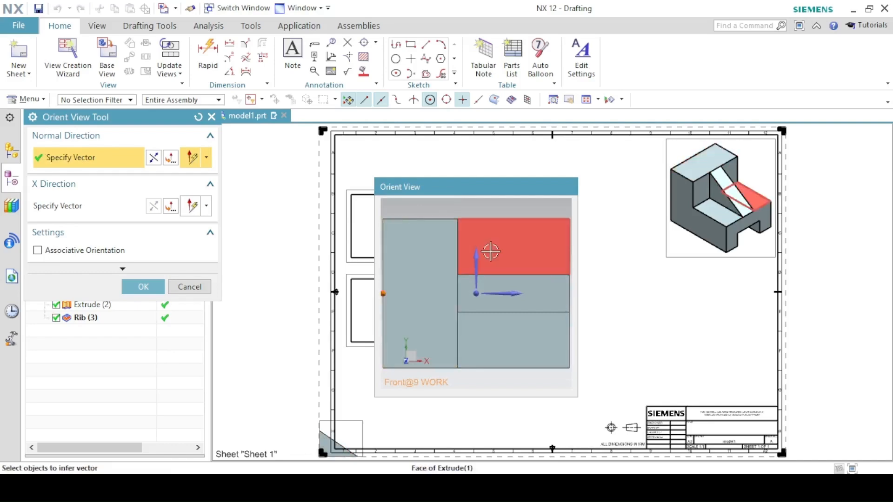
pyautogui.click(130, 283)
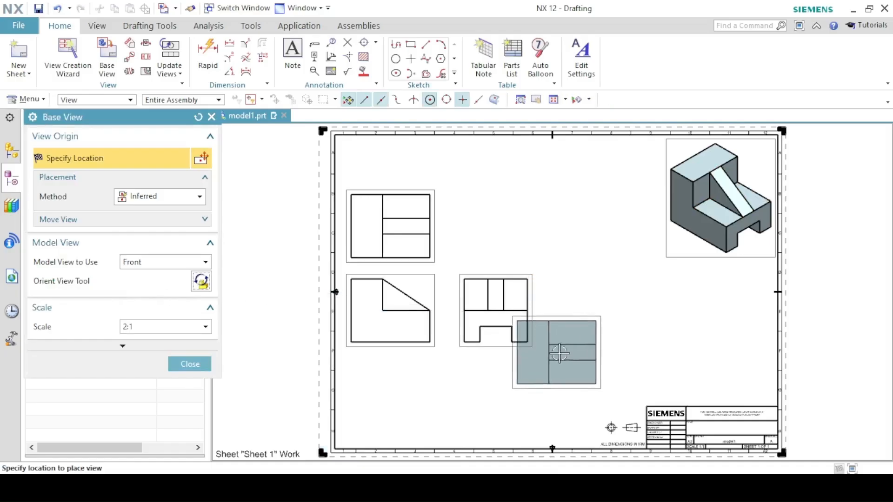
pyautogui.click(615, 345)
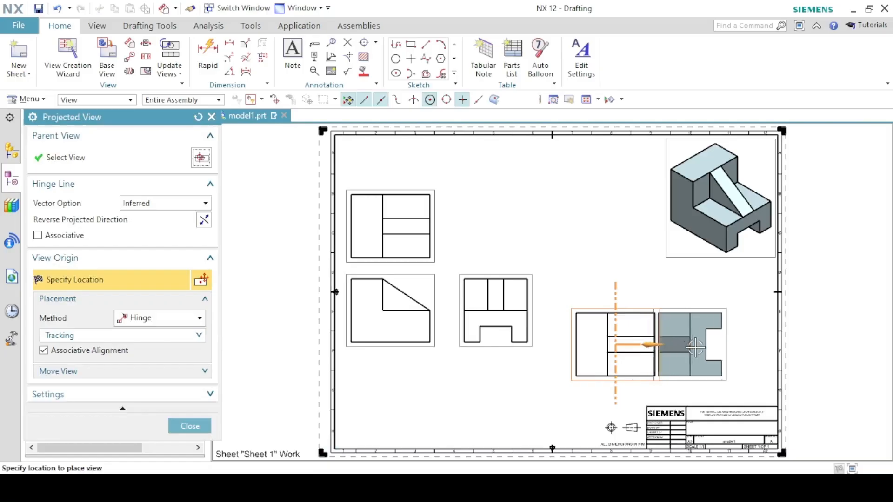
# - Project one view to the right of the reoriented base view and another above it, and finish projecting
pyautogui.click(708, 344)
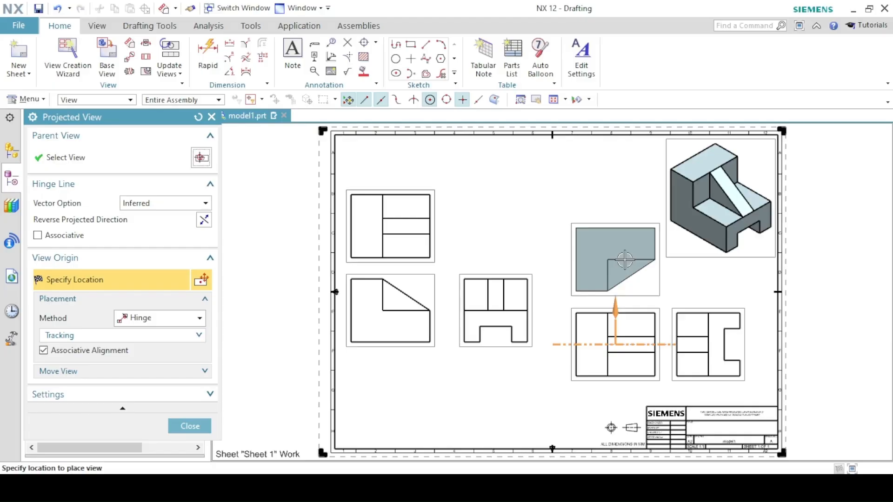
pyautogui.click(624, 259)
pyautogui.click(190, 425)
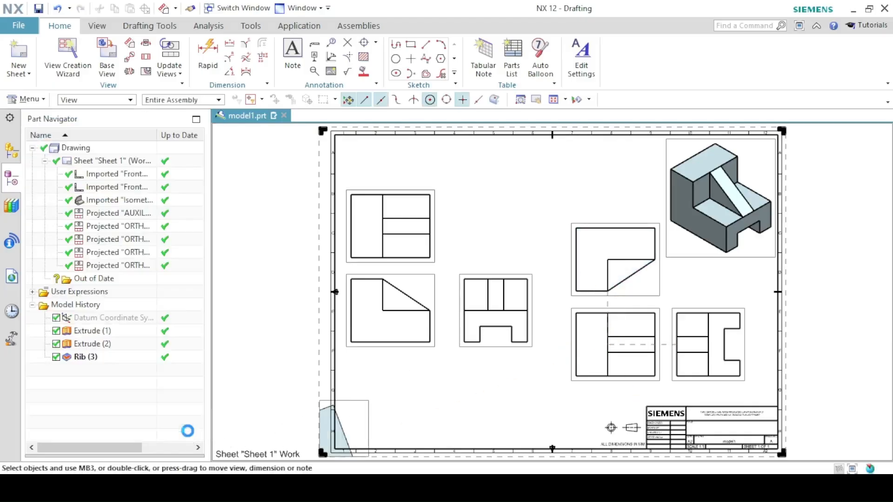